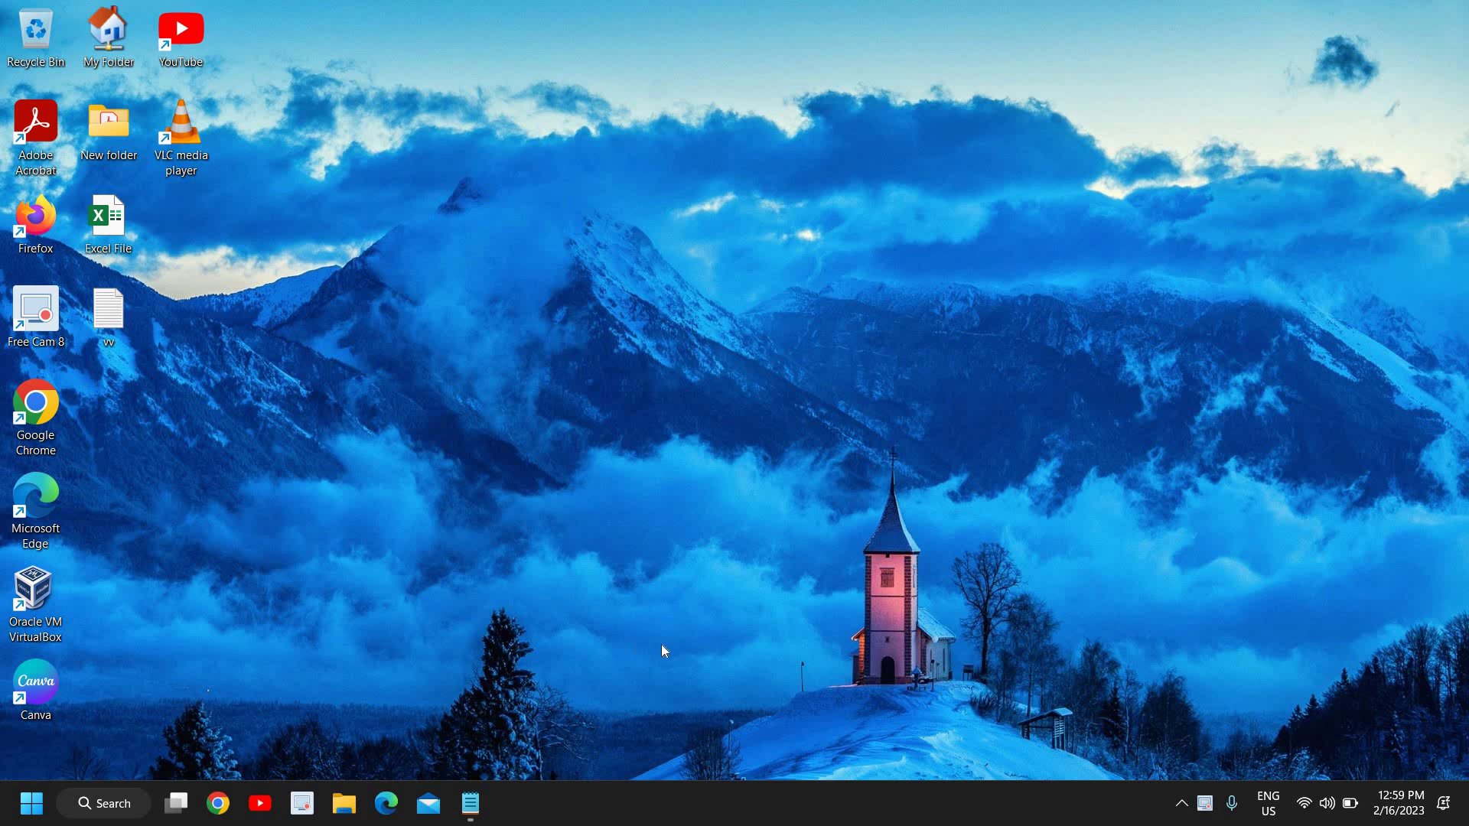
- Open Device Manager from the Win+X menu and select Intel(R) UHD Graphics under Display adaptors
{"action": "right_click", "coordinate": [36, 810]}
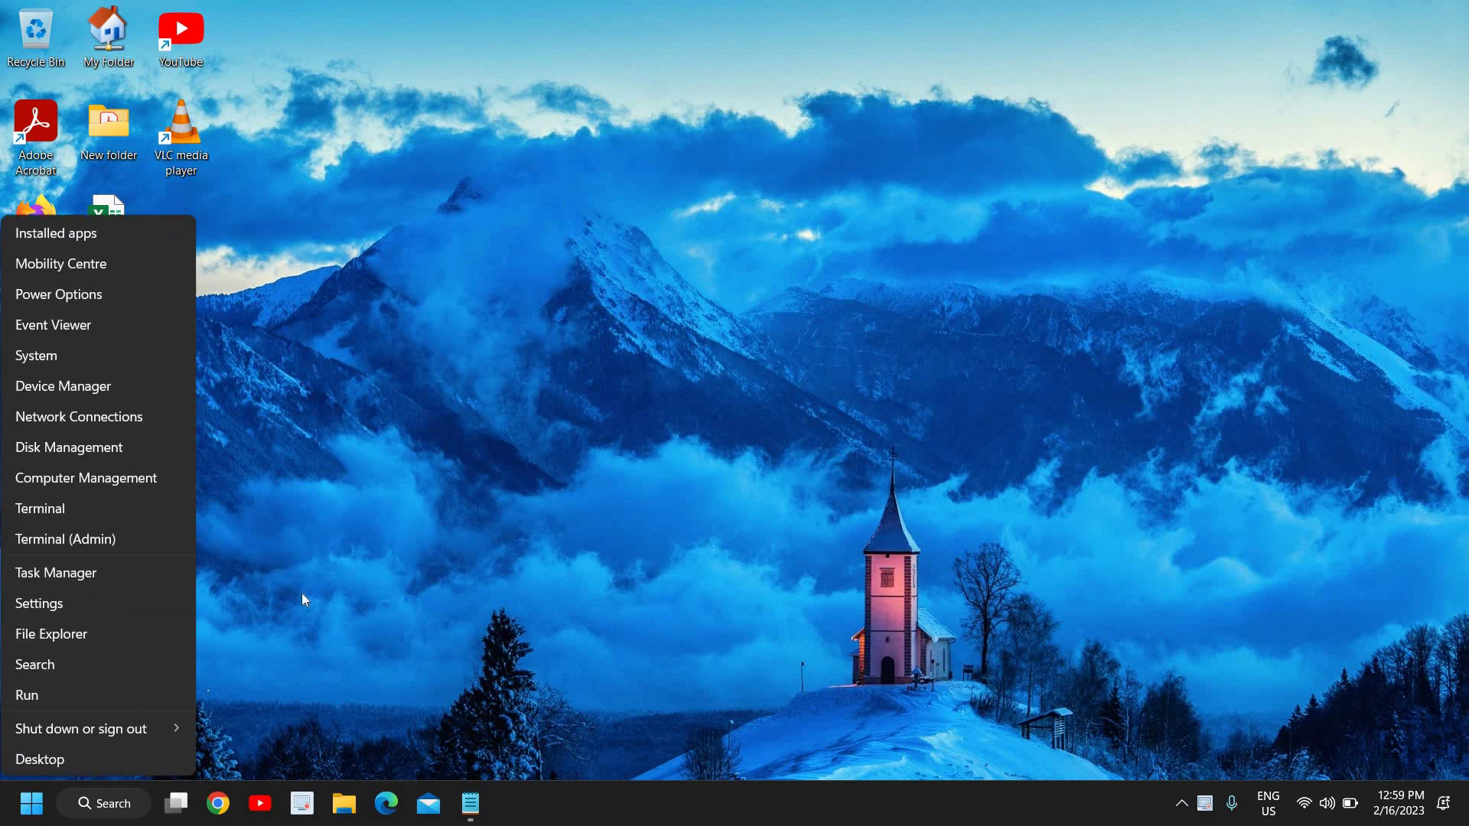
{"action": "left_click", "coordinate": [79, 388]}
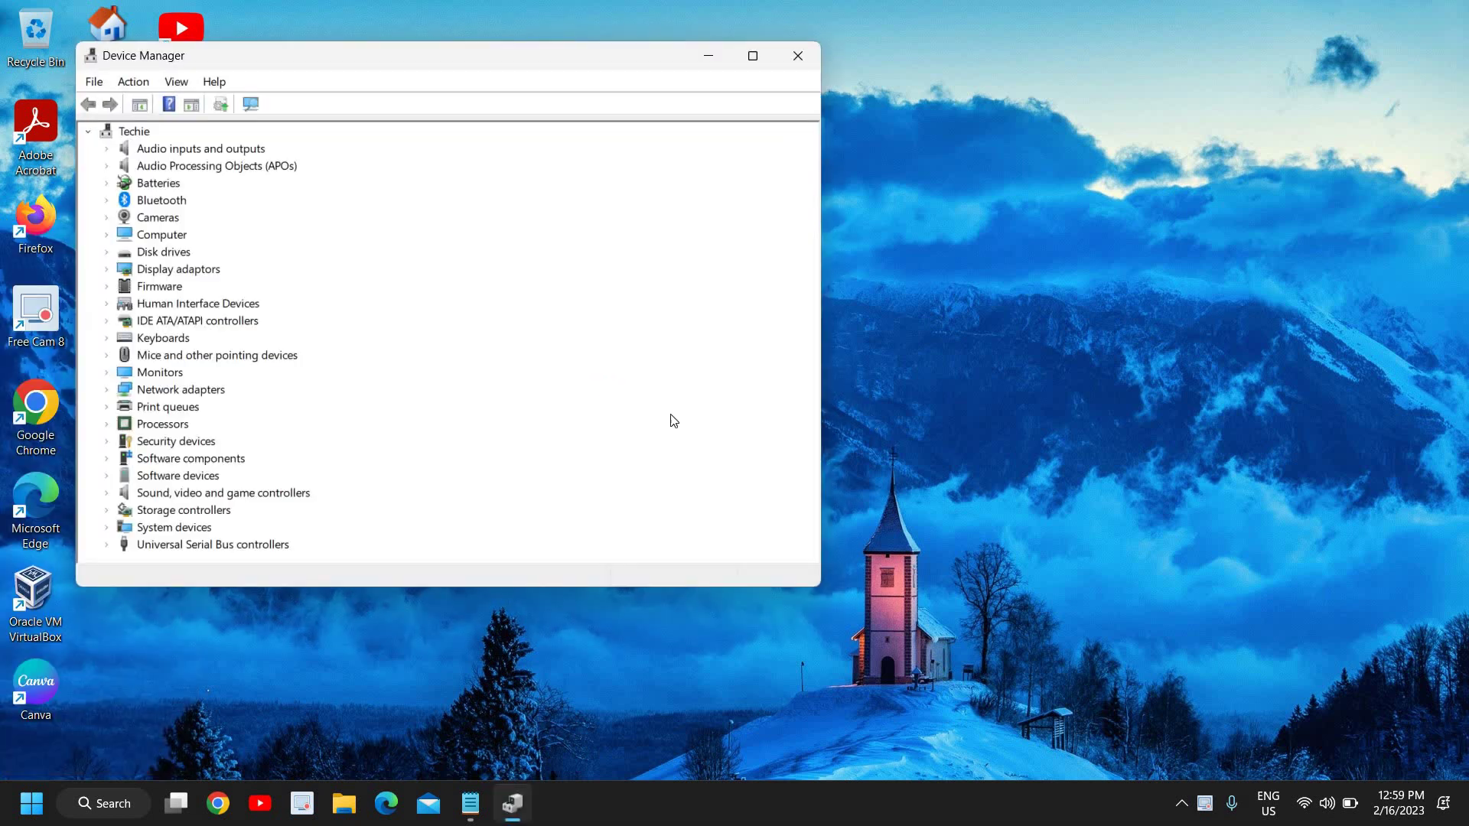
{"action": "left_click", "coordinate": [107, 269]}
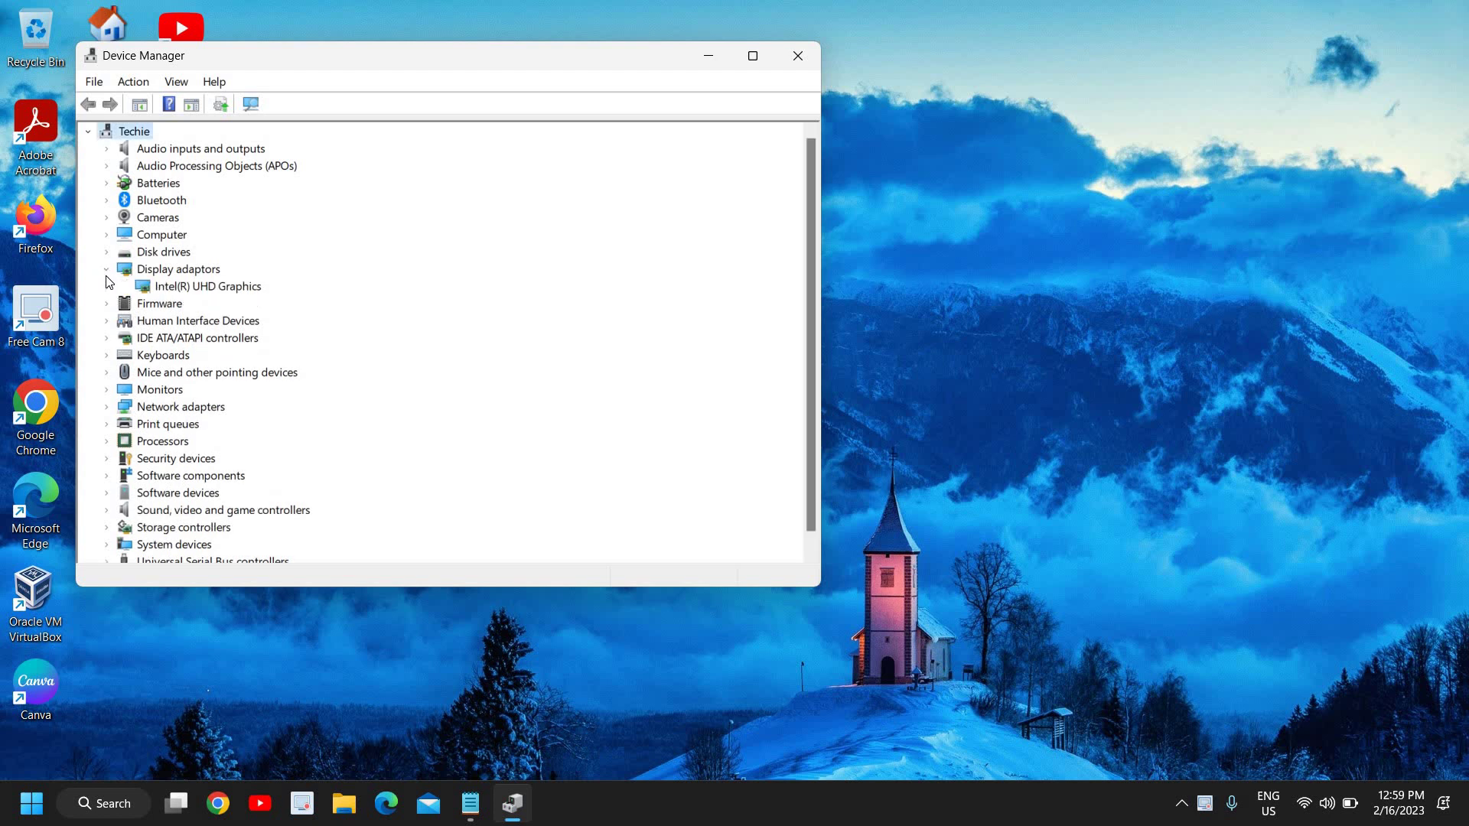
{"action": "left_click", "coordinate": [185, 289]}
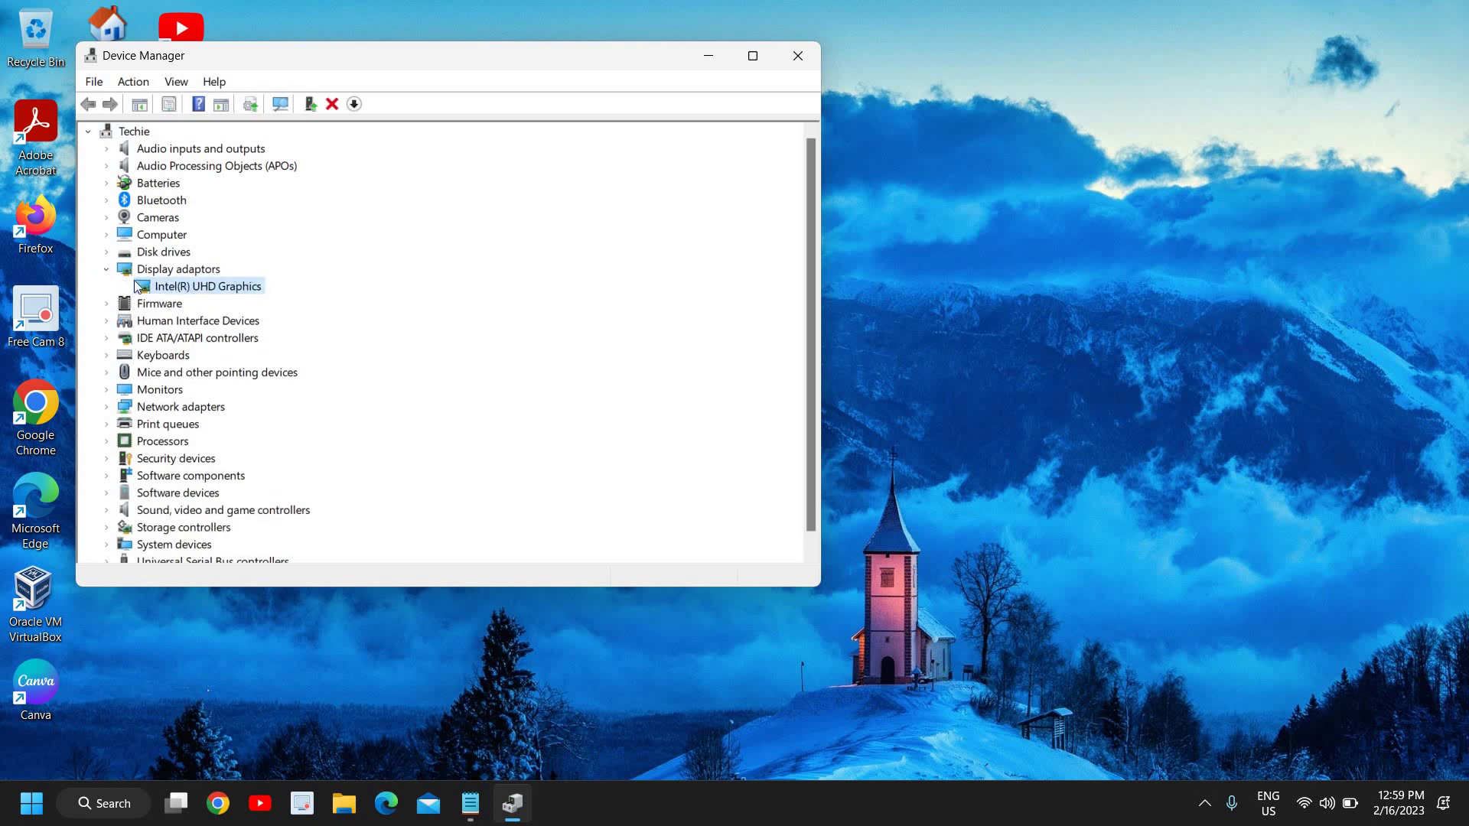
- Open the Intel(R) UHD Graphics properties and check its driver date, 1/20/2022
{"action": "right_click", "coordinate": [217, 289]}
{"action": "left_click", "coordinate": [258, 399]}
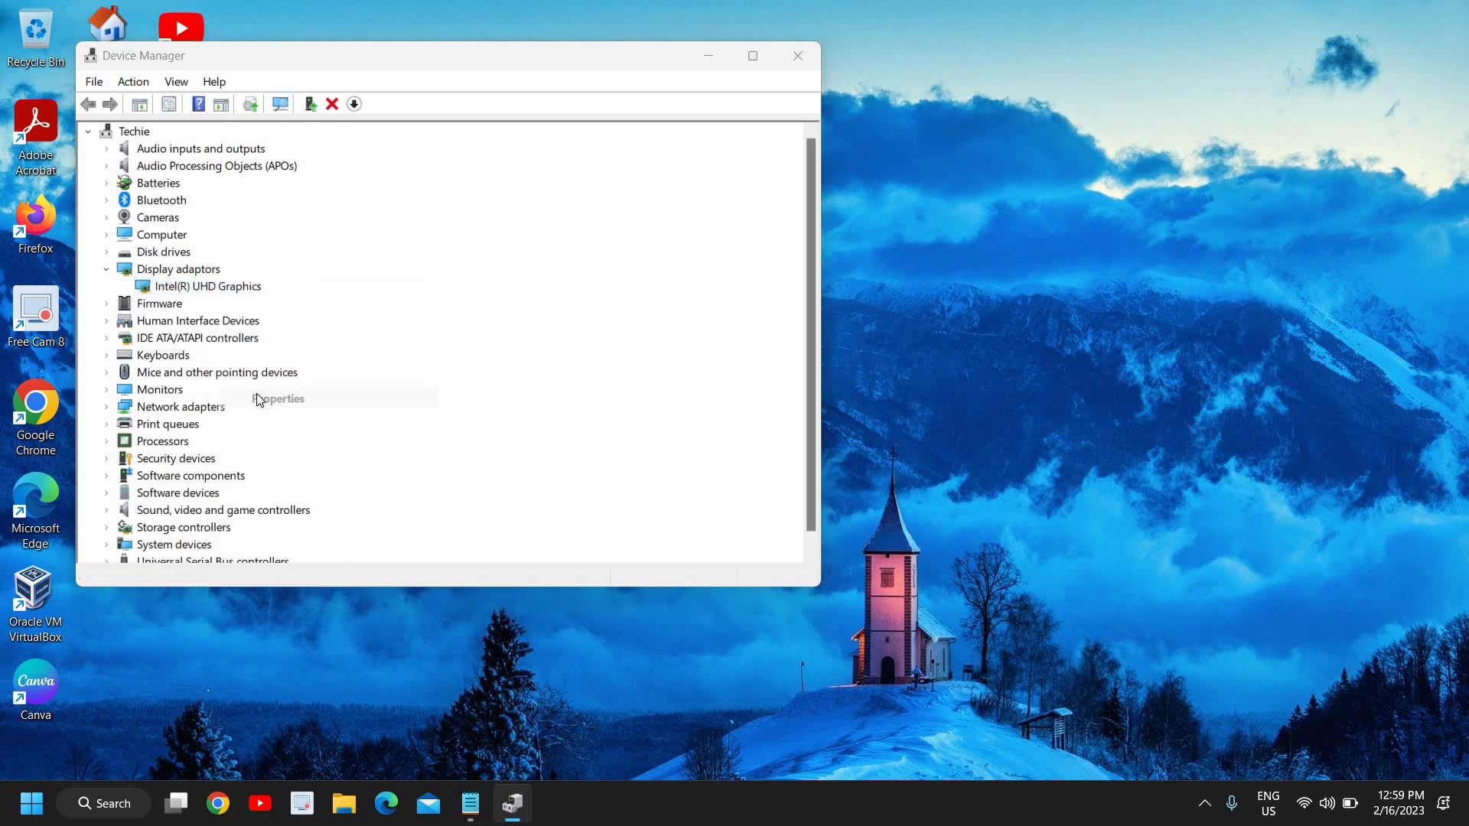
{"action": "left_click", "coordinate": [342, 151]}
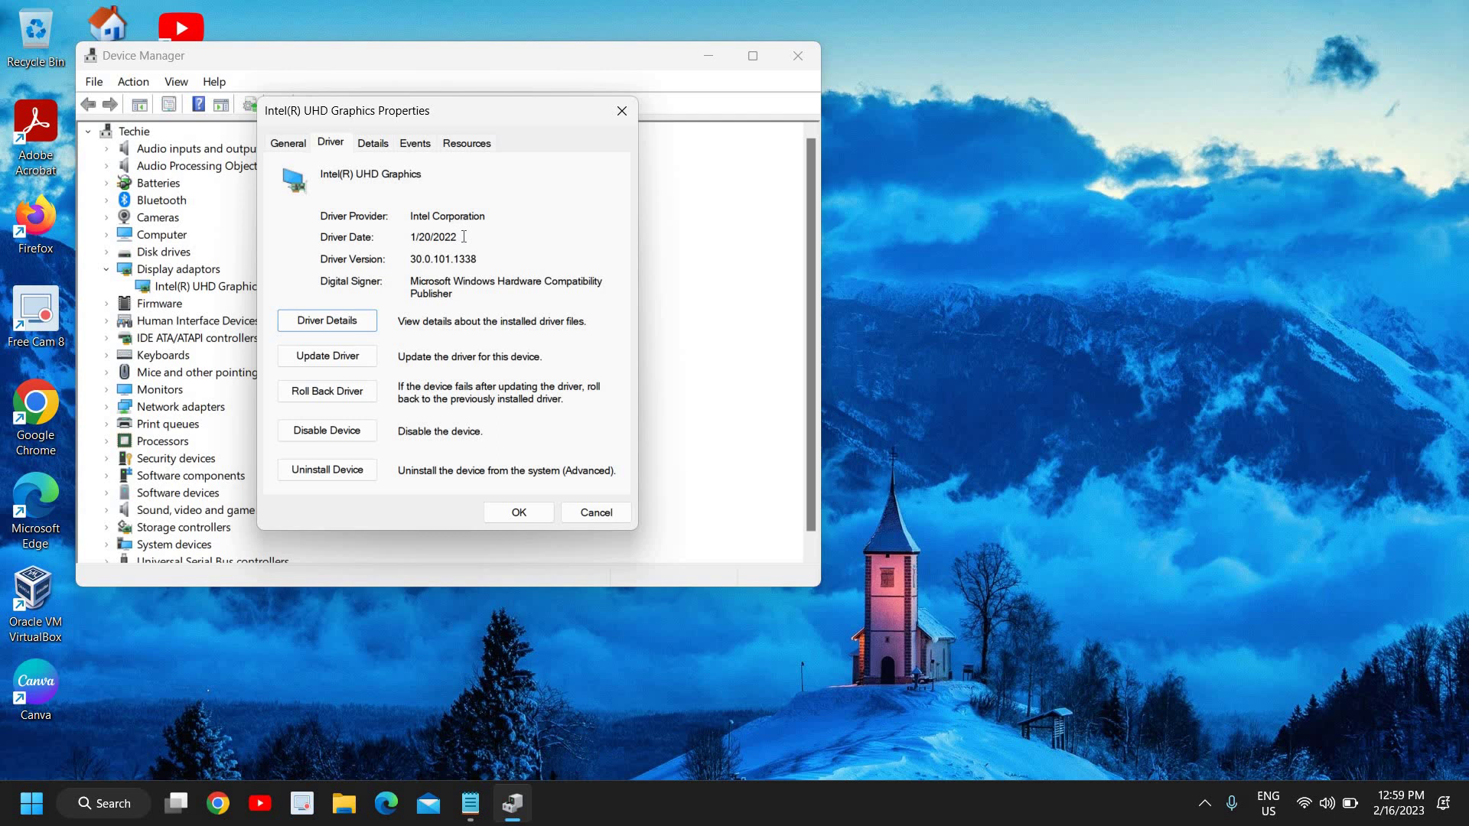
{"action": "left_click_drag", "start_coordinate": [463, 237], "coordinate": [399, 243]}
- Search automatically for a newer graphics driver, confirm the best one is installed, and close the dialogs
{"action": "left_click", "coordinate": [333, 358]}
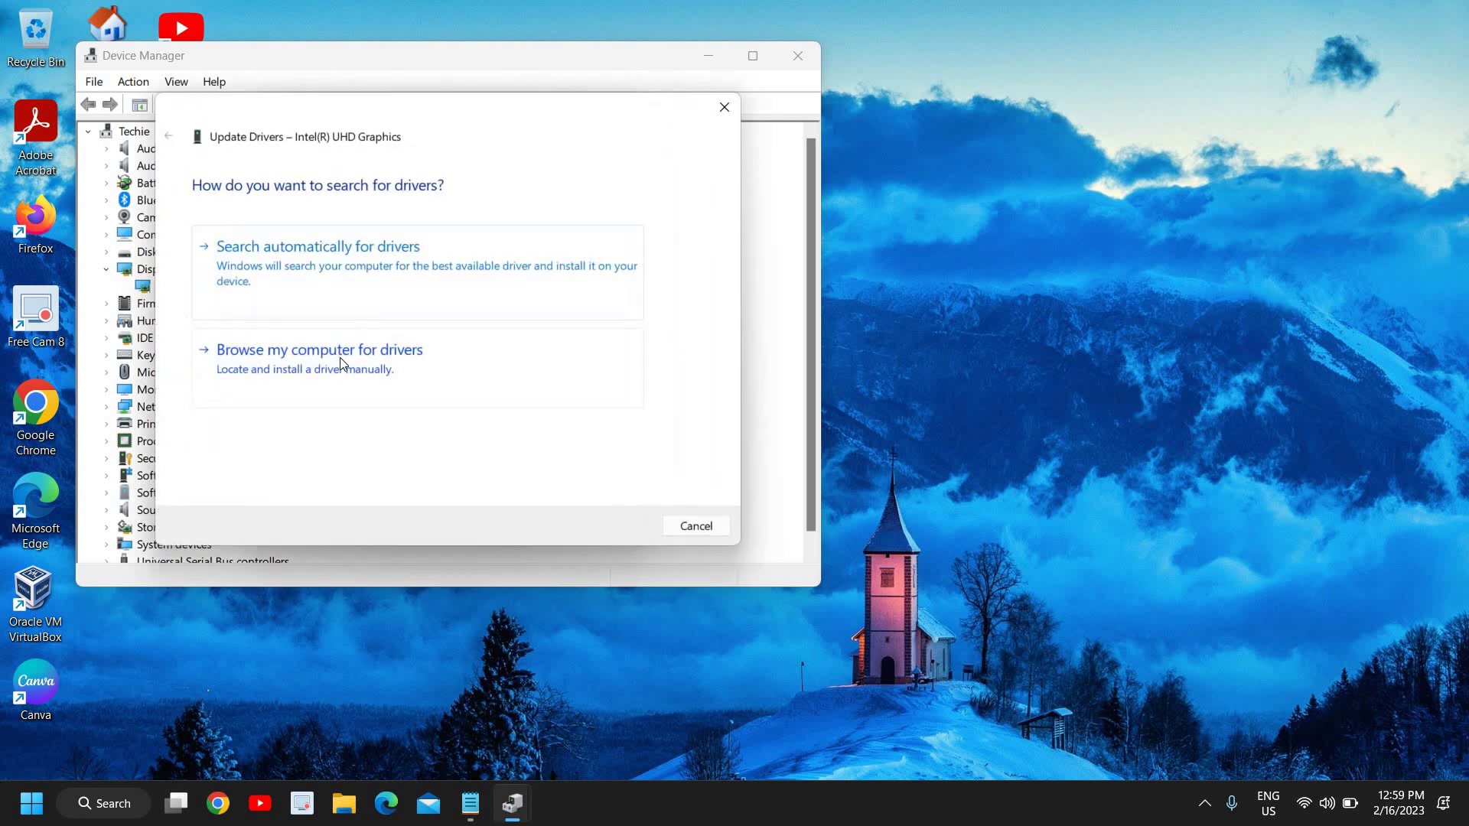
{"action": "left_click", "coordinate": [379, 274]}
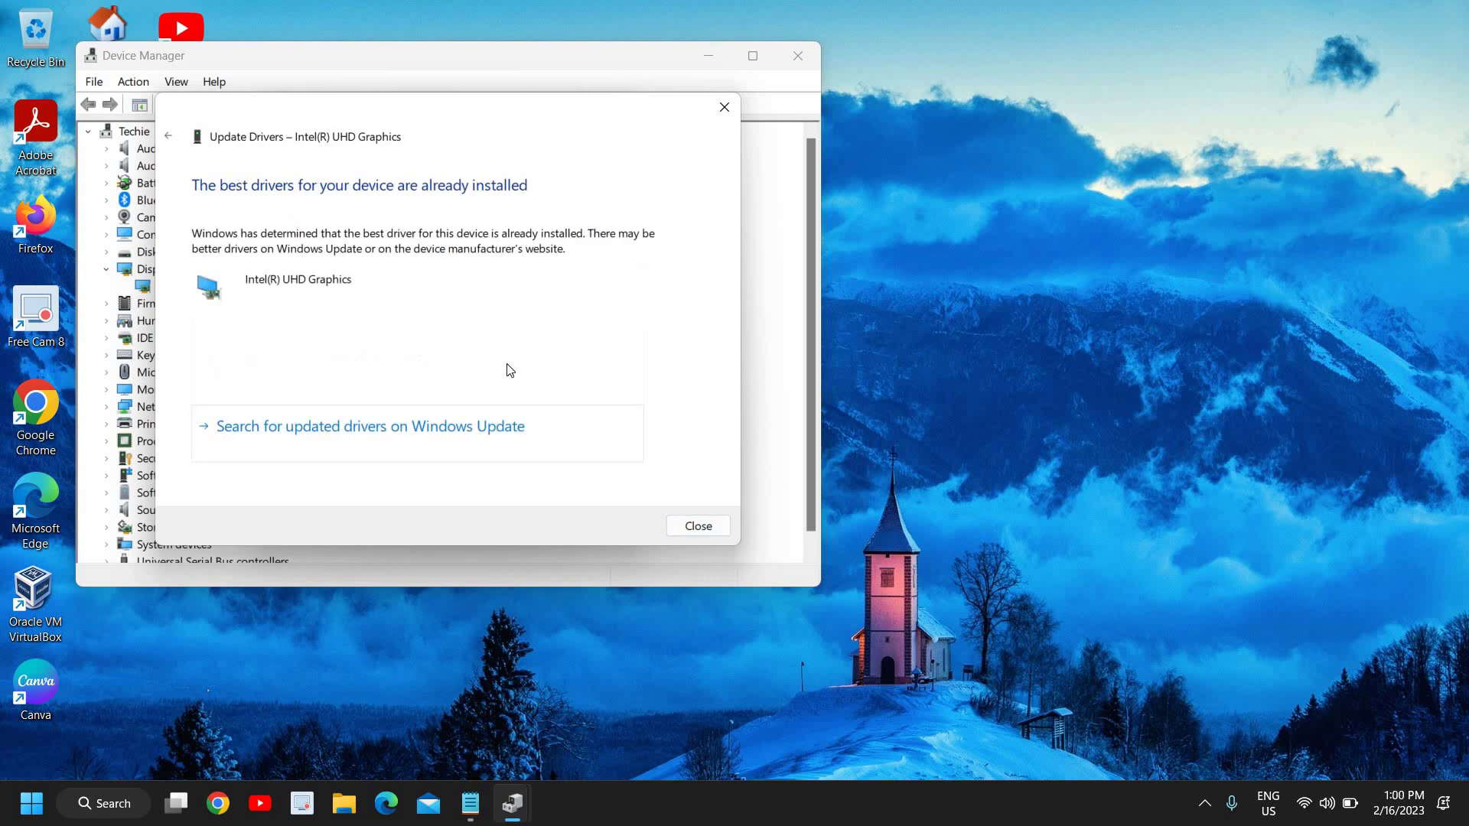
{"action": "left_click", "coordinate": [698, 527]}
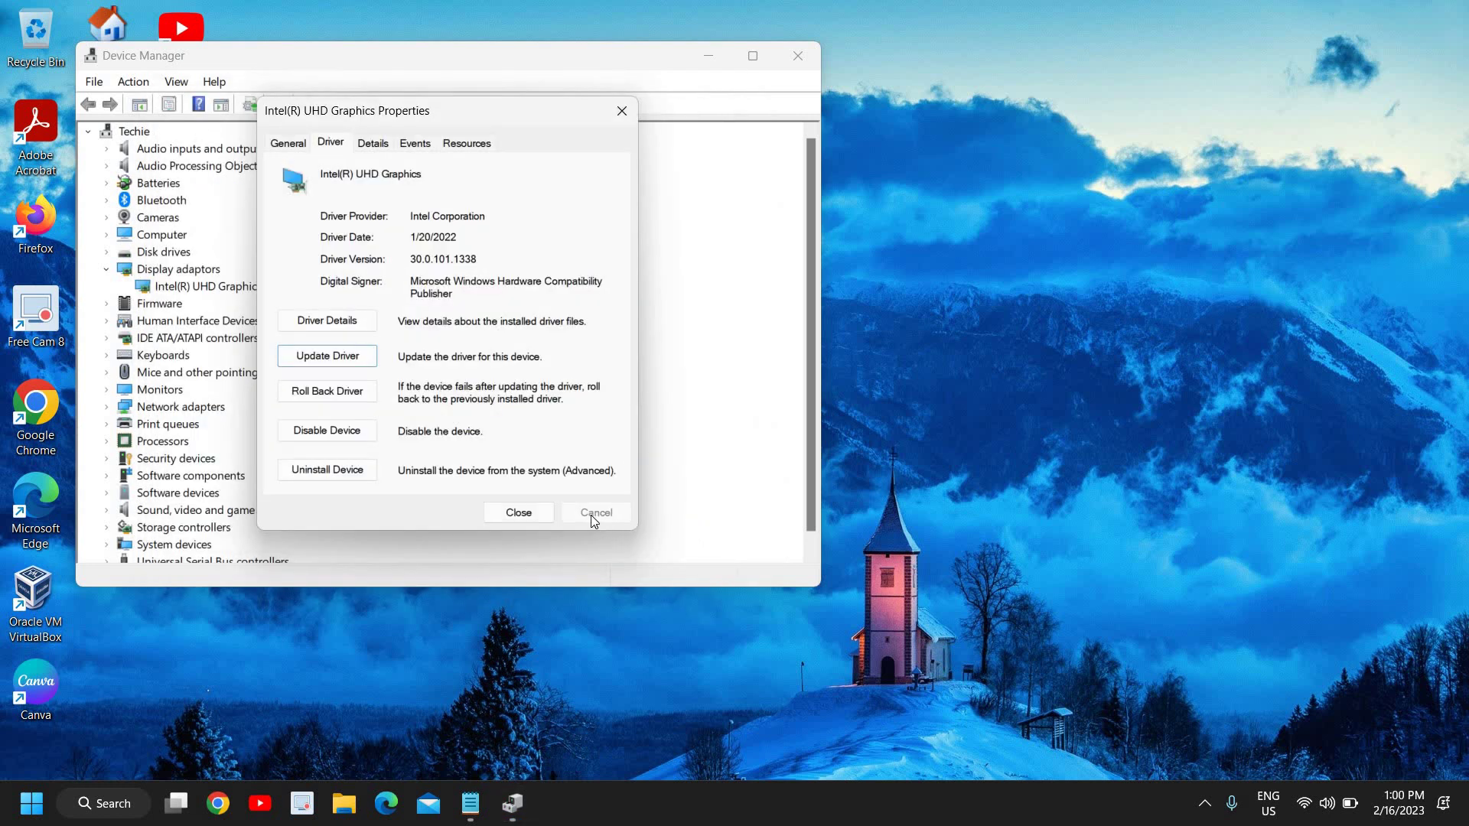
{"action": "left_click", "coordinate": [544, 514]}
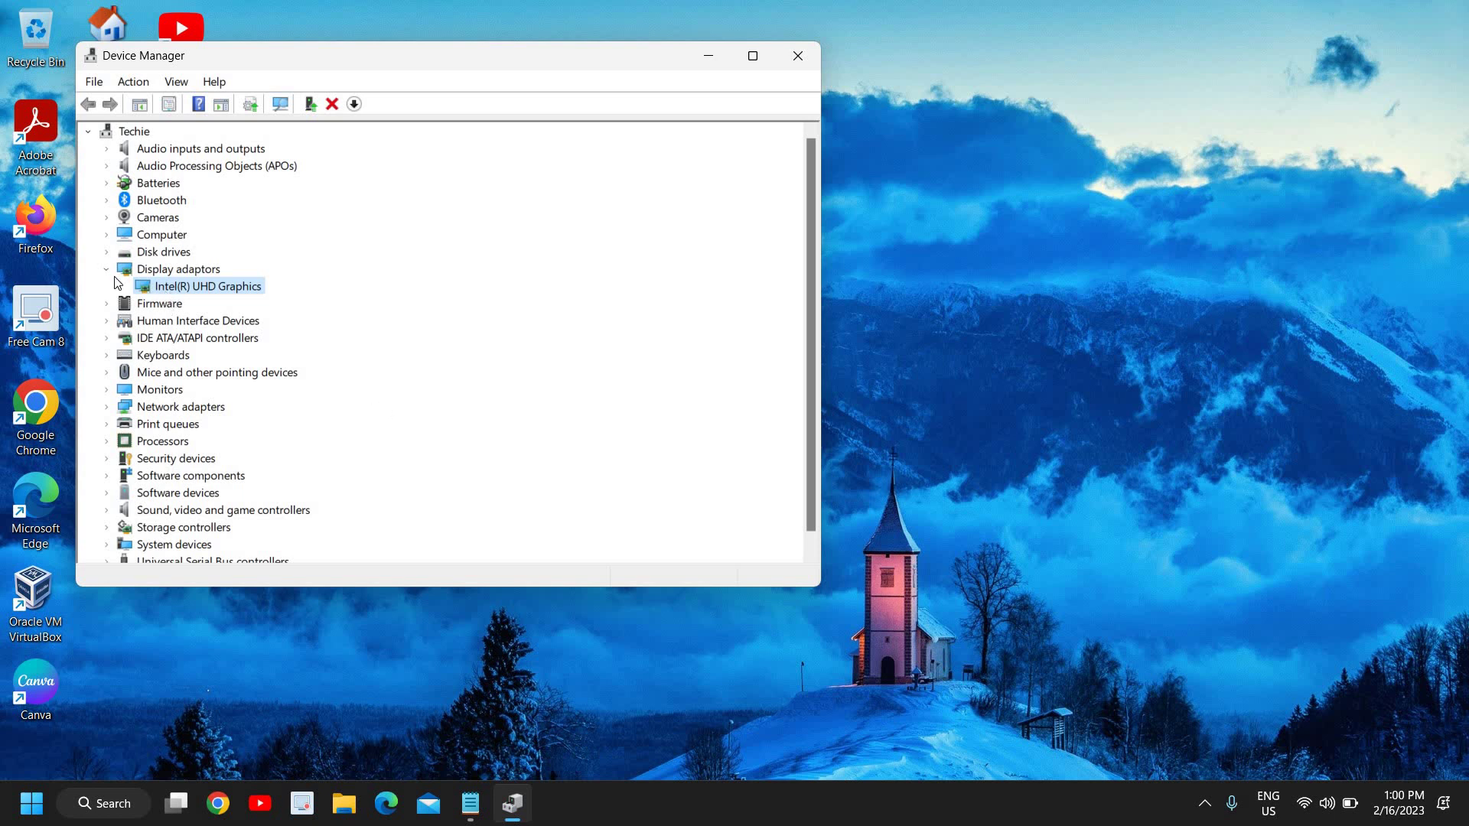
- Close Device Manager and open Settings at System > Display, scrolled down to Related settings
{"action": "left_click", "coordinate": [802, 55]}
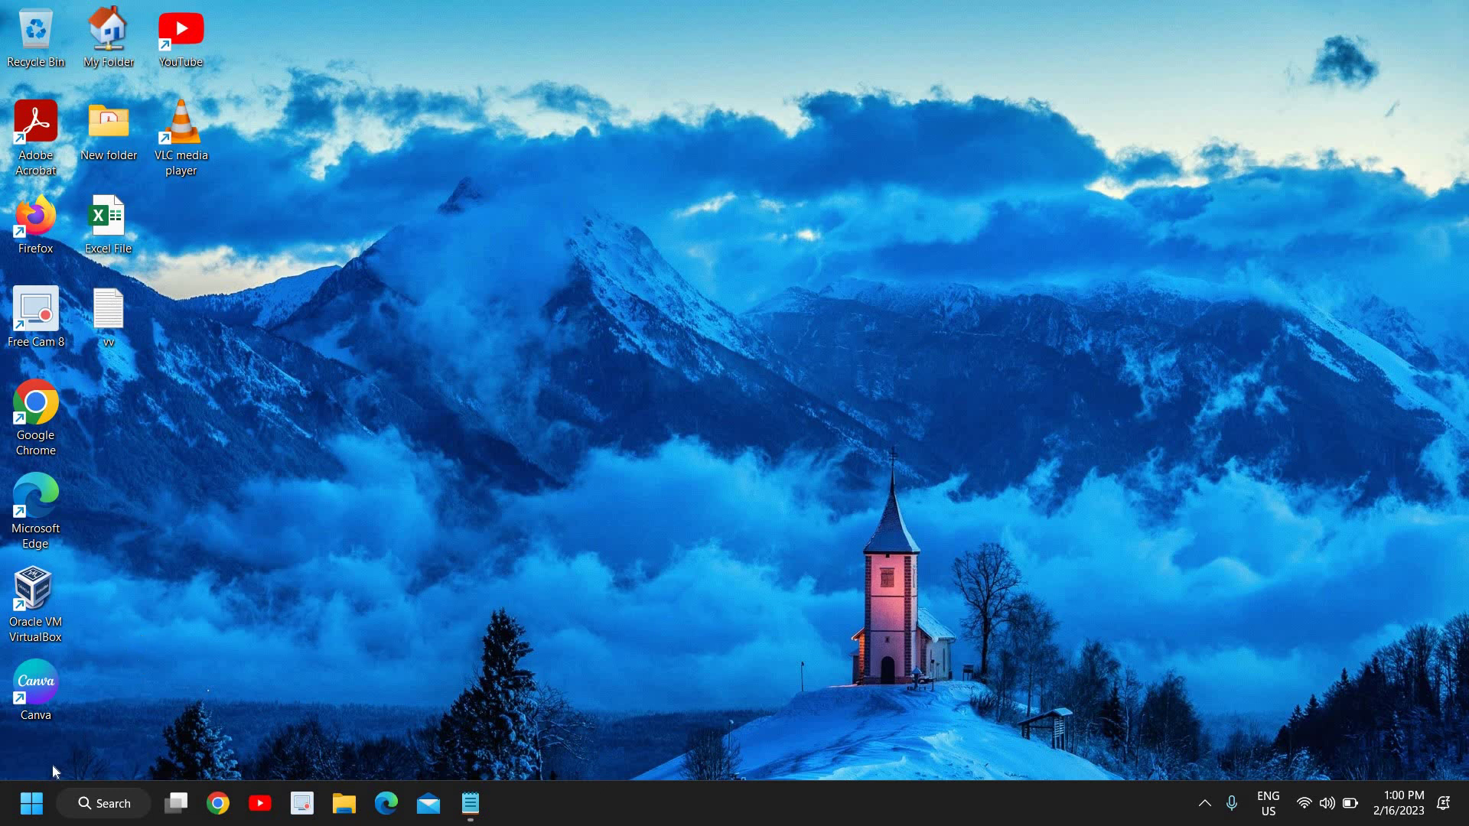
{"action": "right_click", "coordinate": [32, 803]}
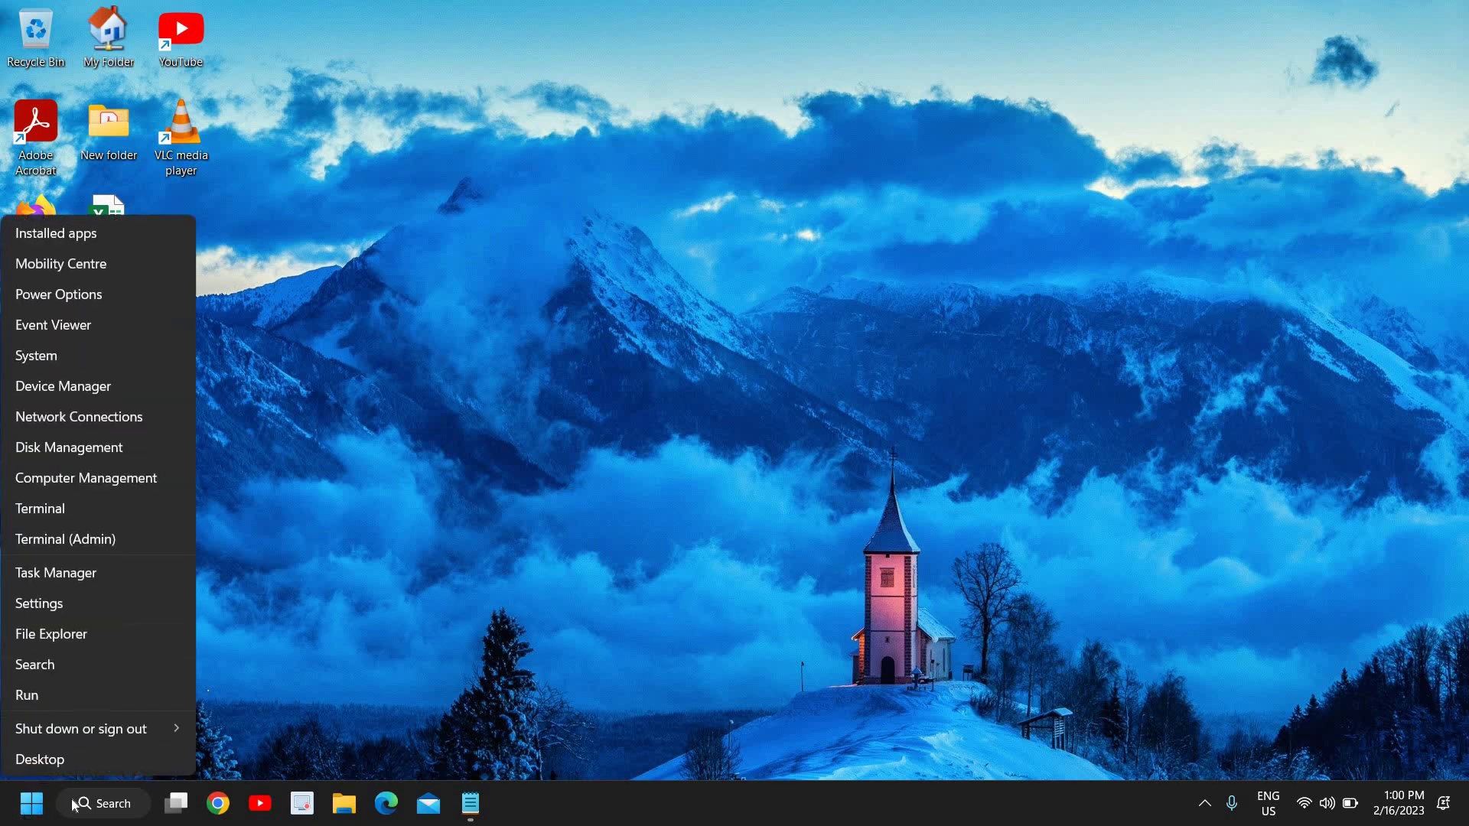
{"action": "left_click", "coordinate": [86, 601]}
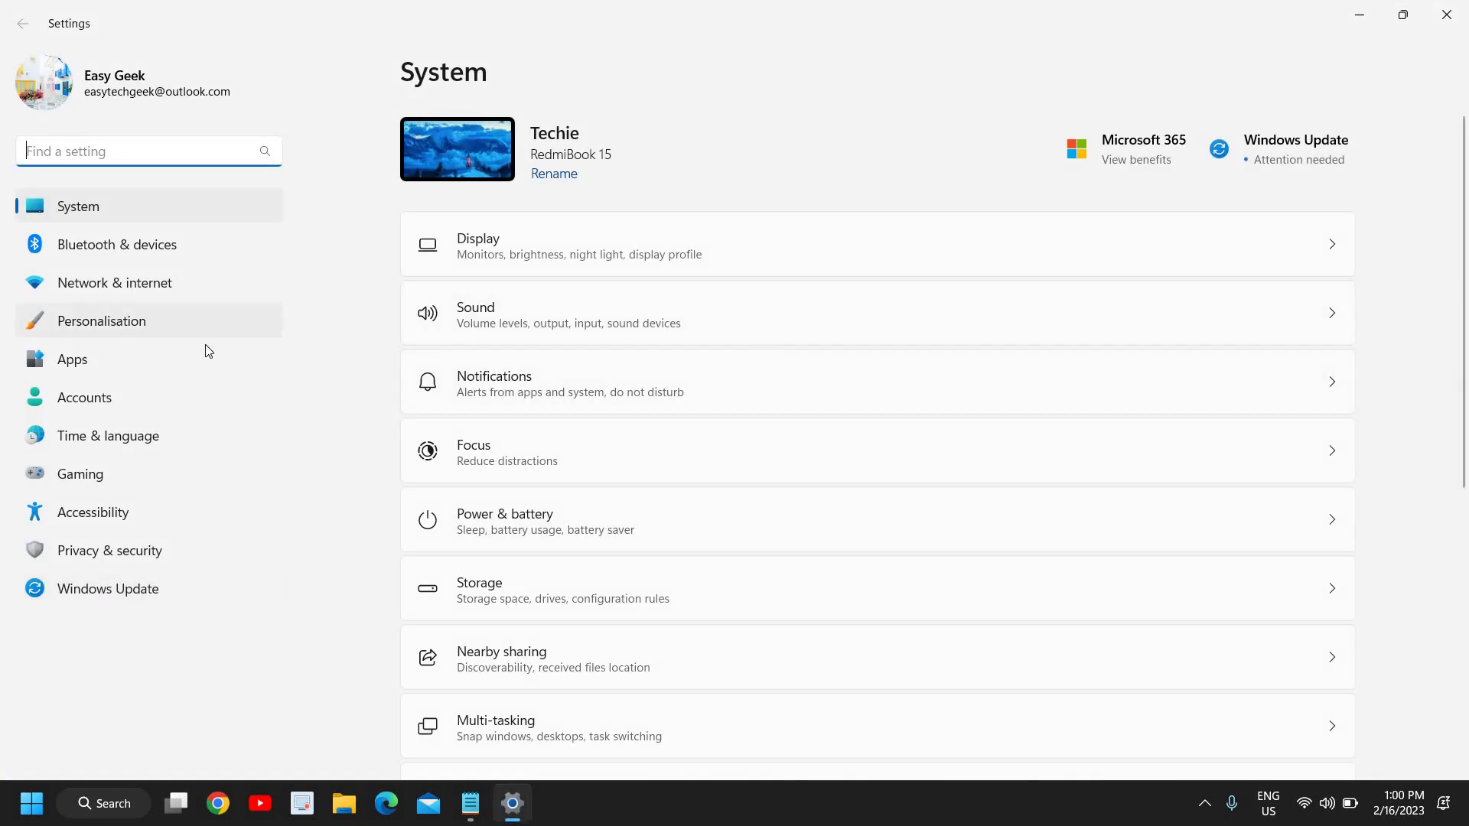
{"action": "left_click", "coordinate": [565, 258]}
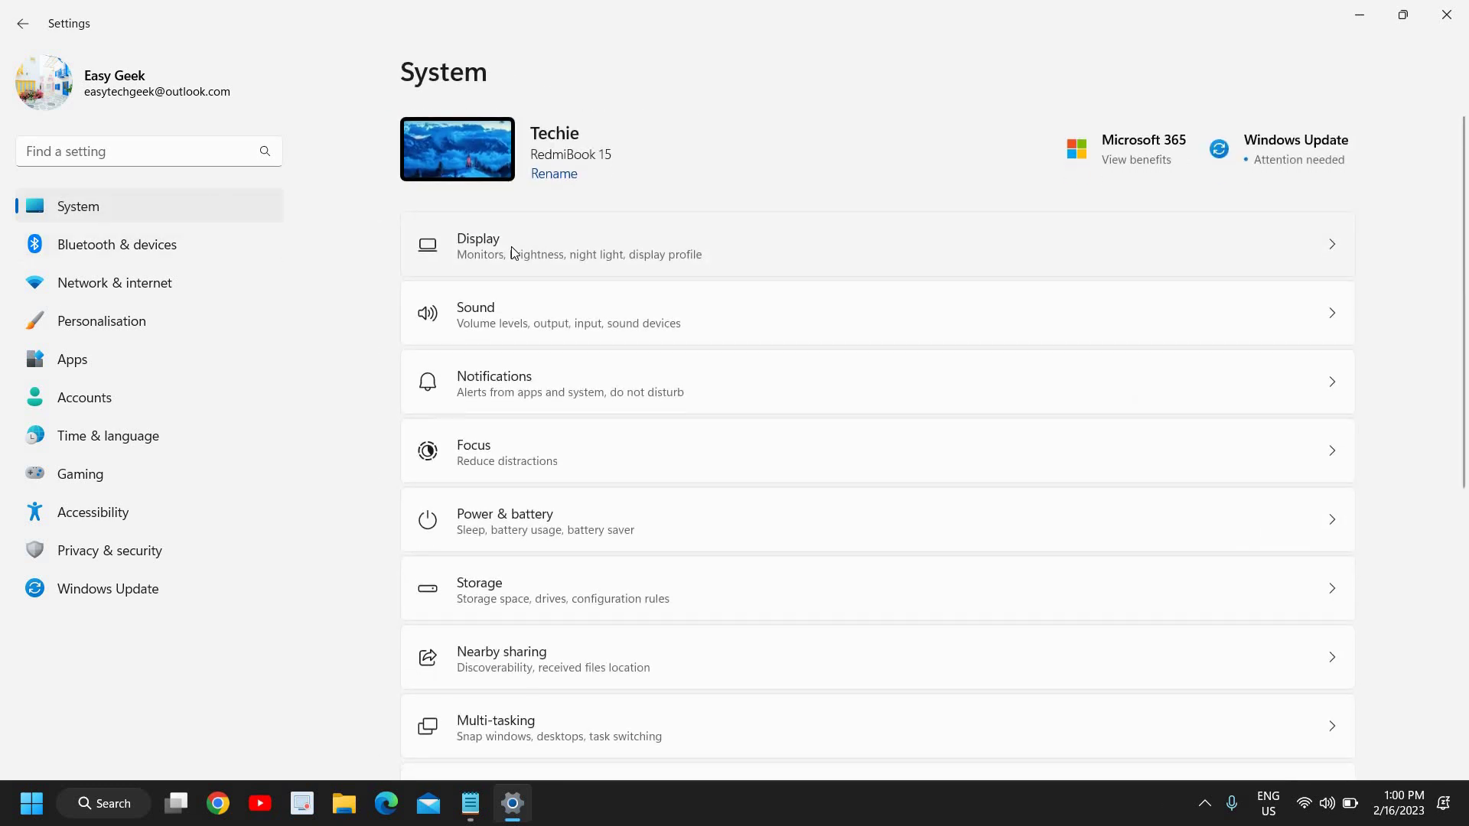
{"action": "left_click", "coordinate": [511, 246]}
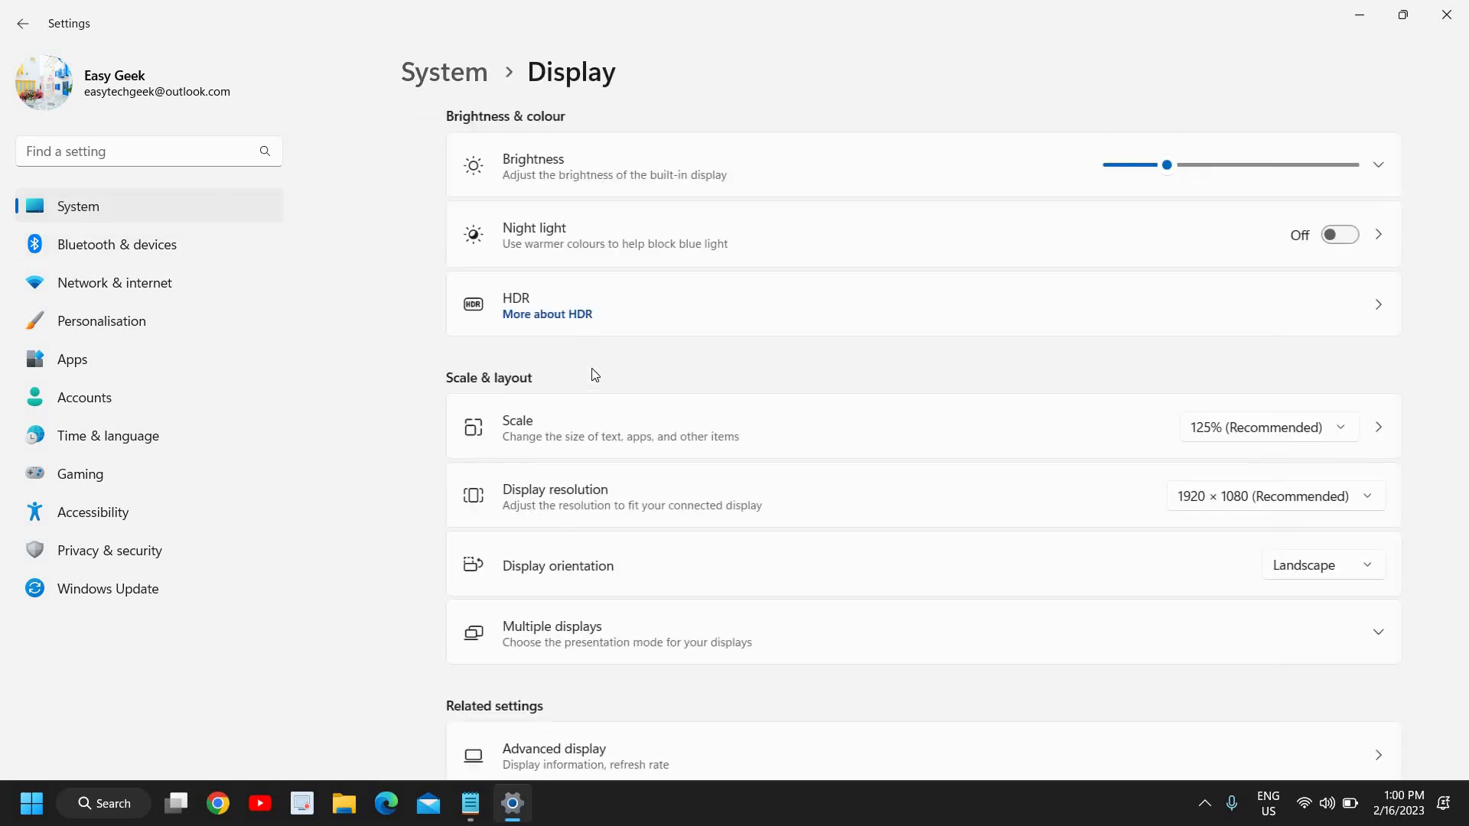
{"action": "scroll", "coordinate": [557, 538], "scroll_direction": "down", "scroll_amount": 5}
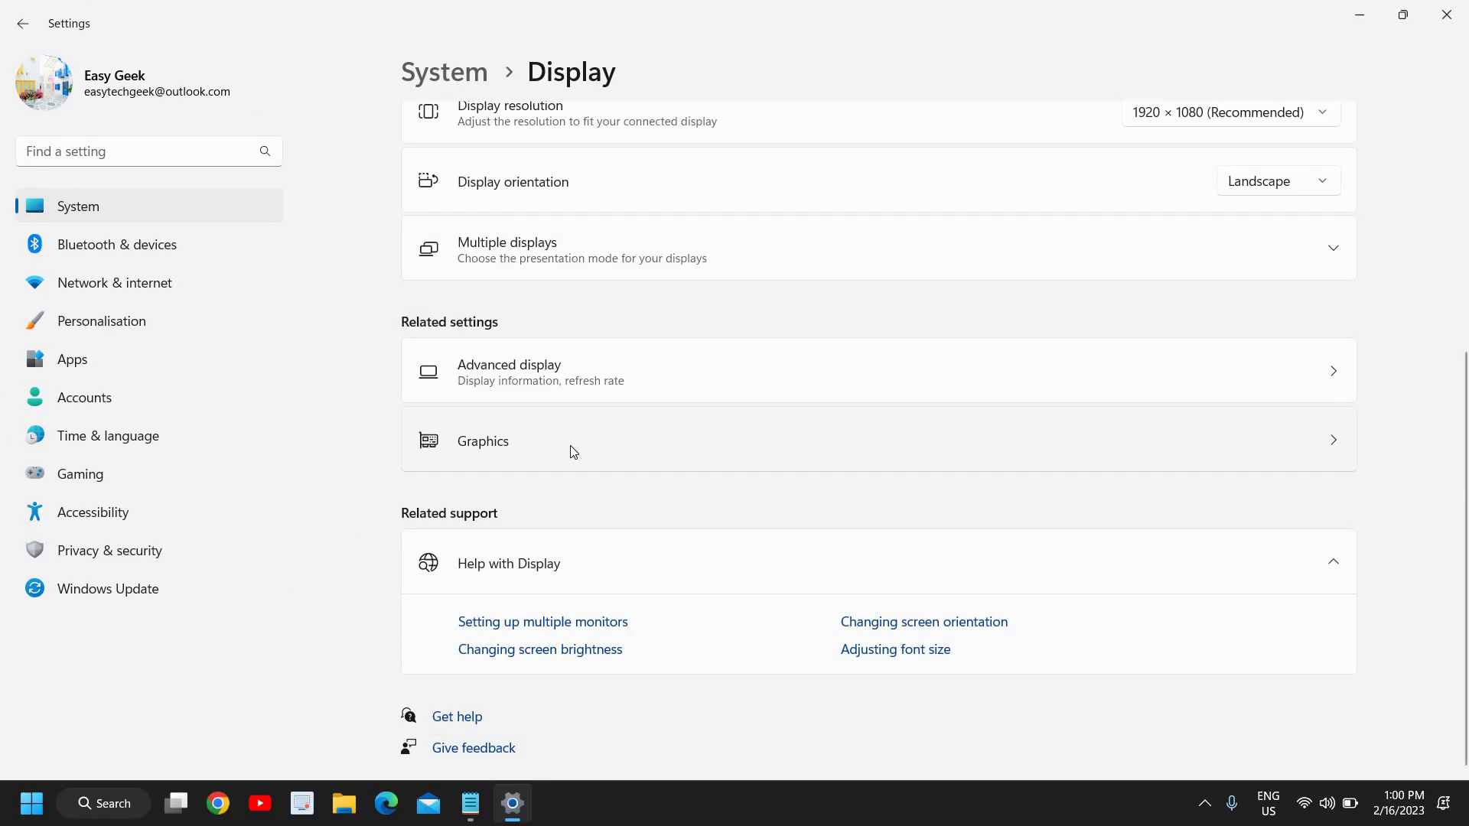
- Save High performance as HD-Player.exe's graphics preference under Graphics settings, then close Settings
{"action": "left_click", "coordinate": [573, 454]}
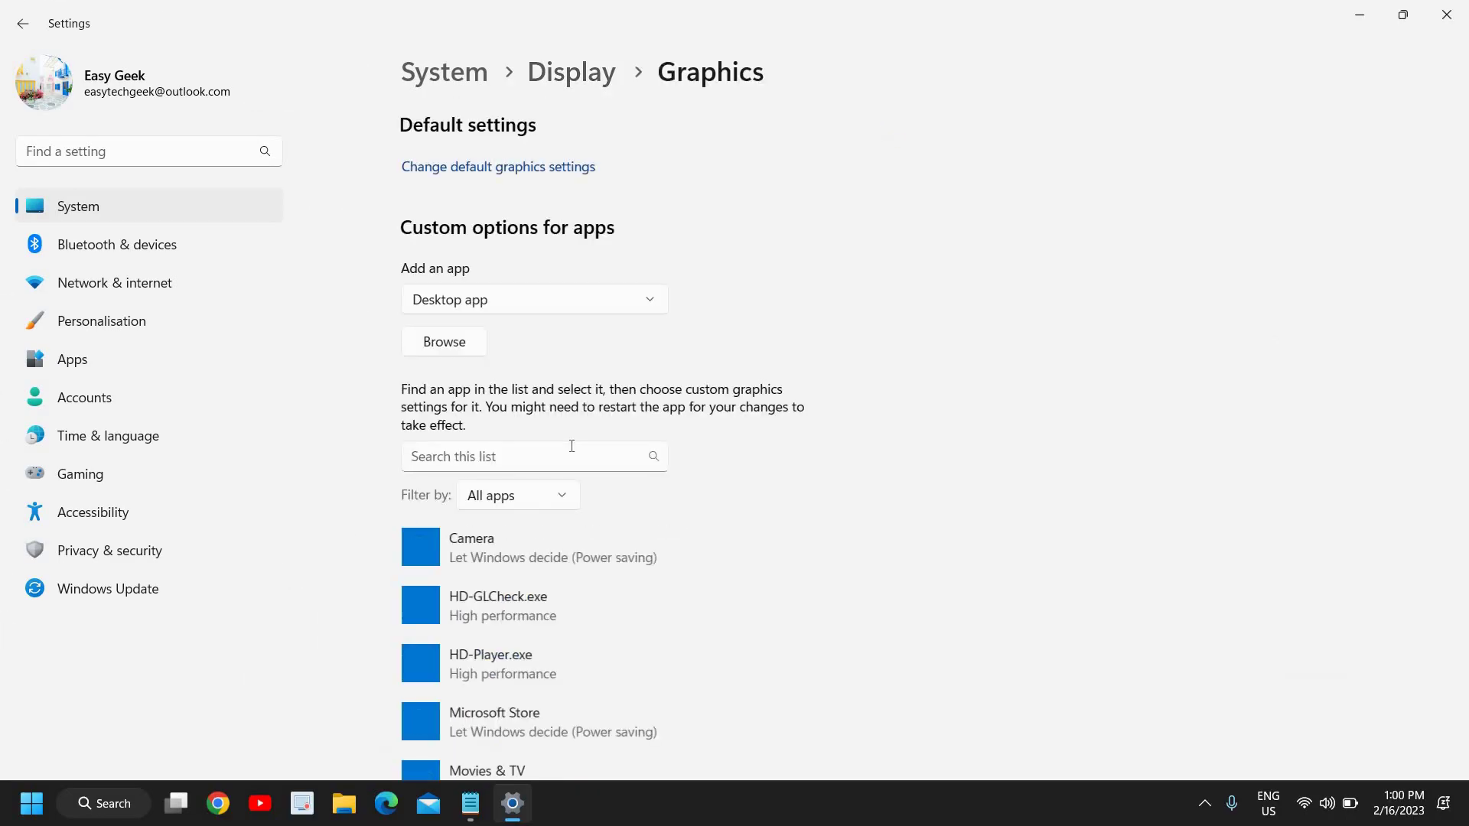
{"action": "scroll", "coordinate": [566, 536], "scroll_direction": "down", "scroll_amount": 4}
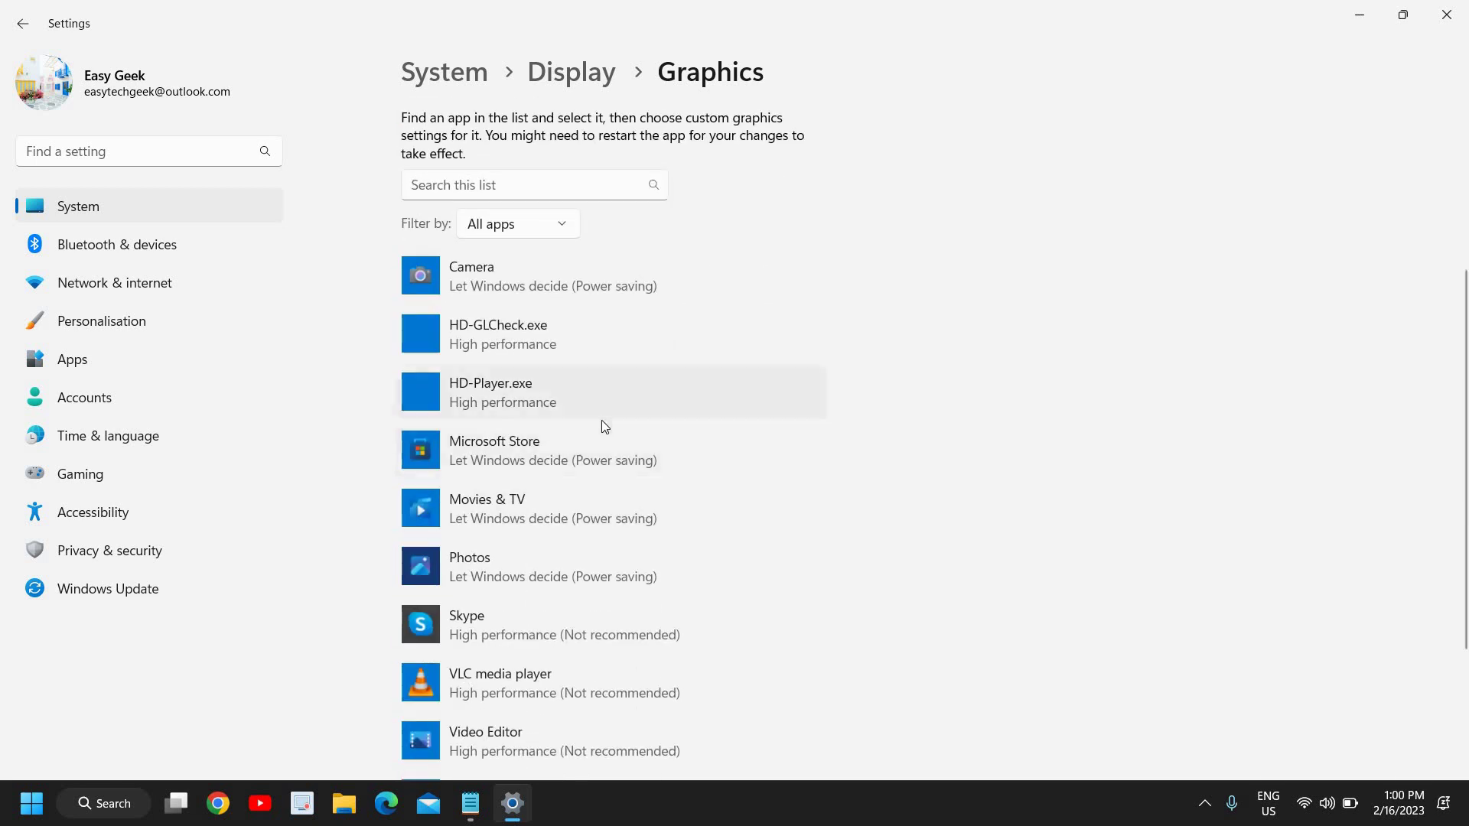
{"action": "left_click", "coordinate": [557, 399]}
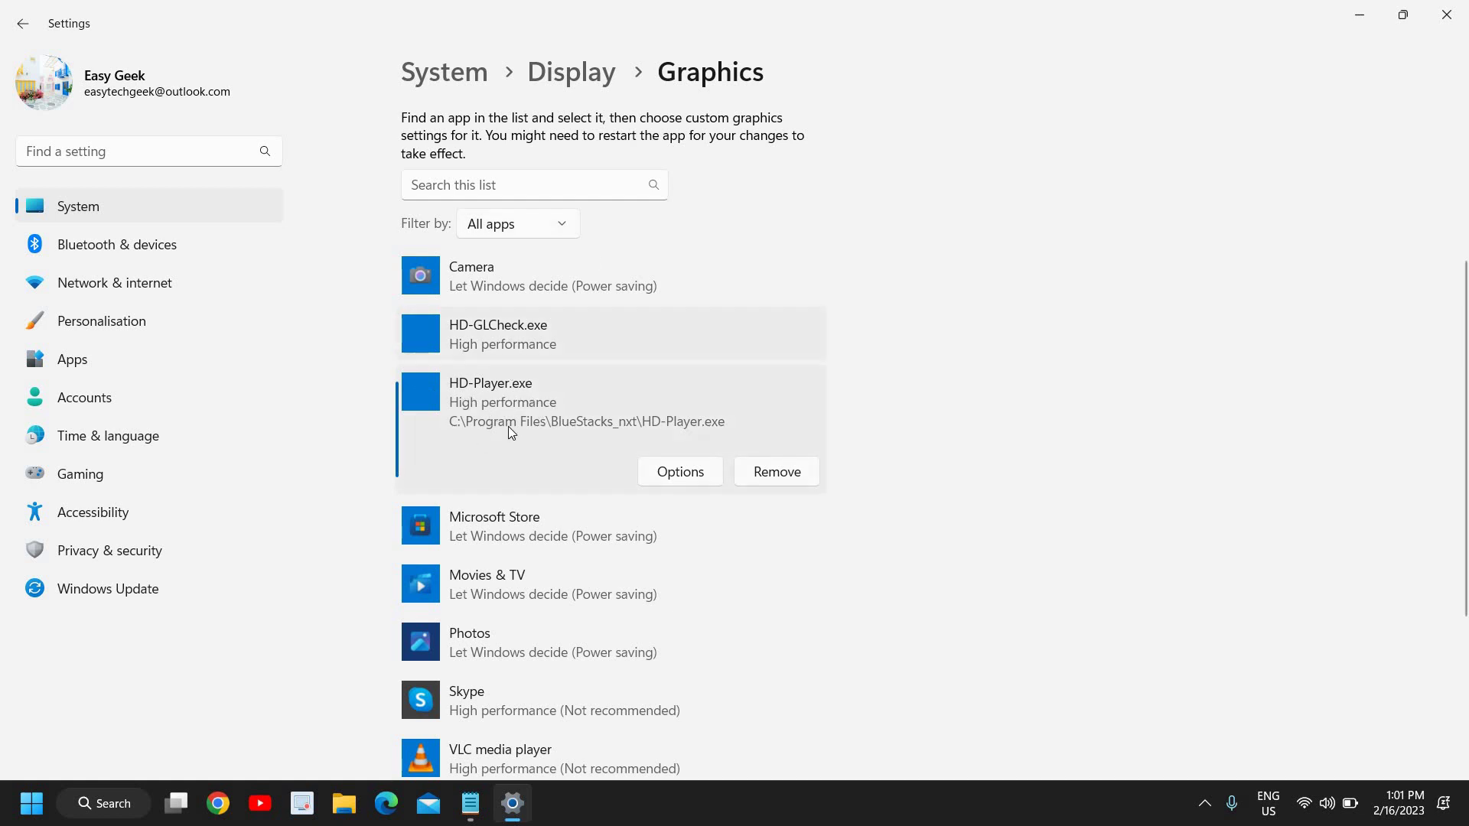
{"action": "left_click", "coordinate": [671, 477]}
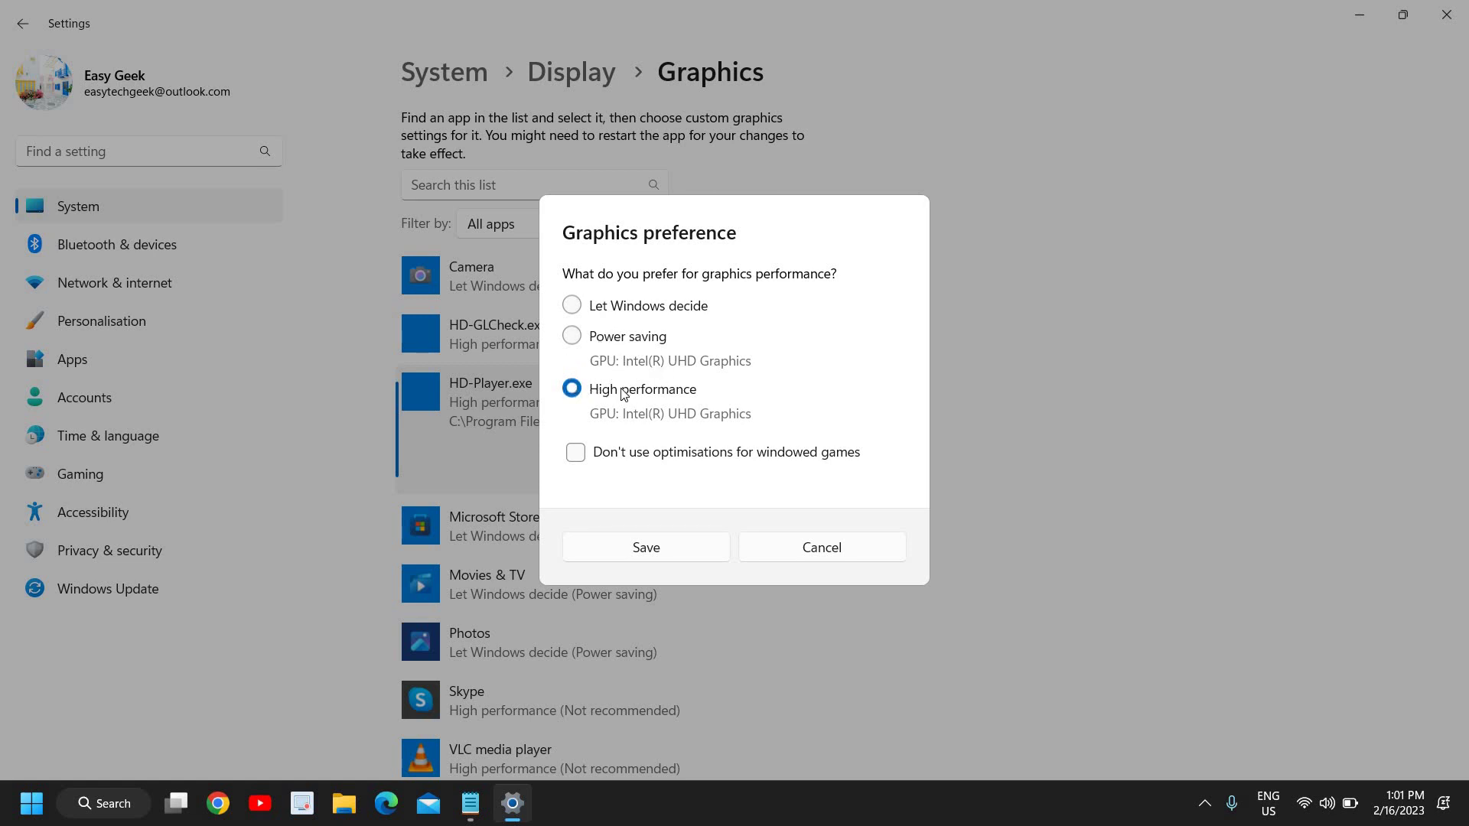
{"action": "left_click", "coordinate": [637, 549]}
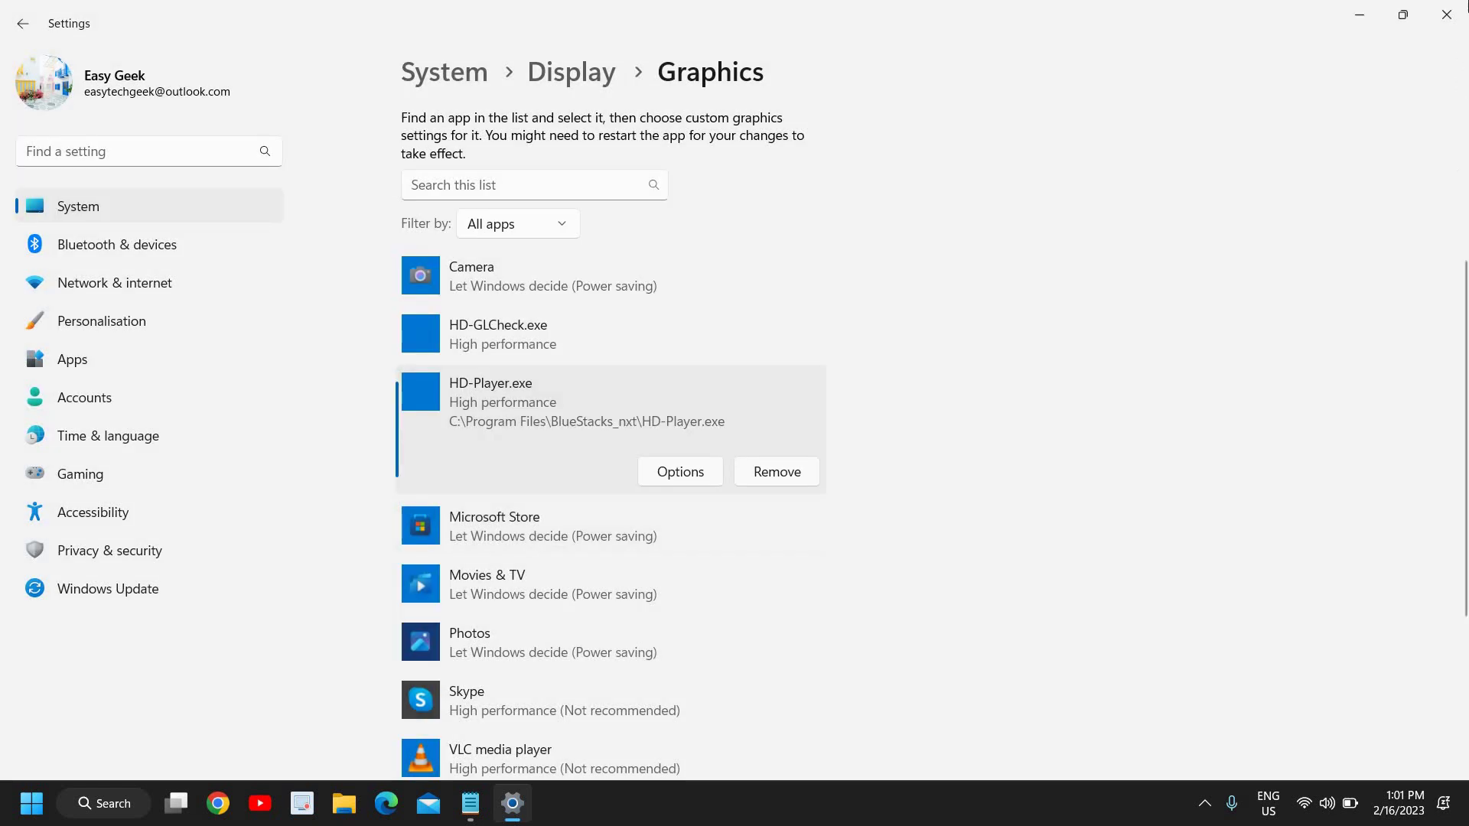
{"action": "left_click", "coordinate": [1458, 16]}
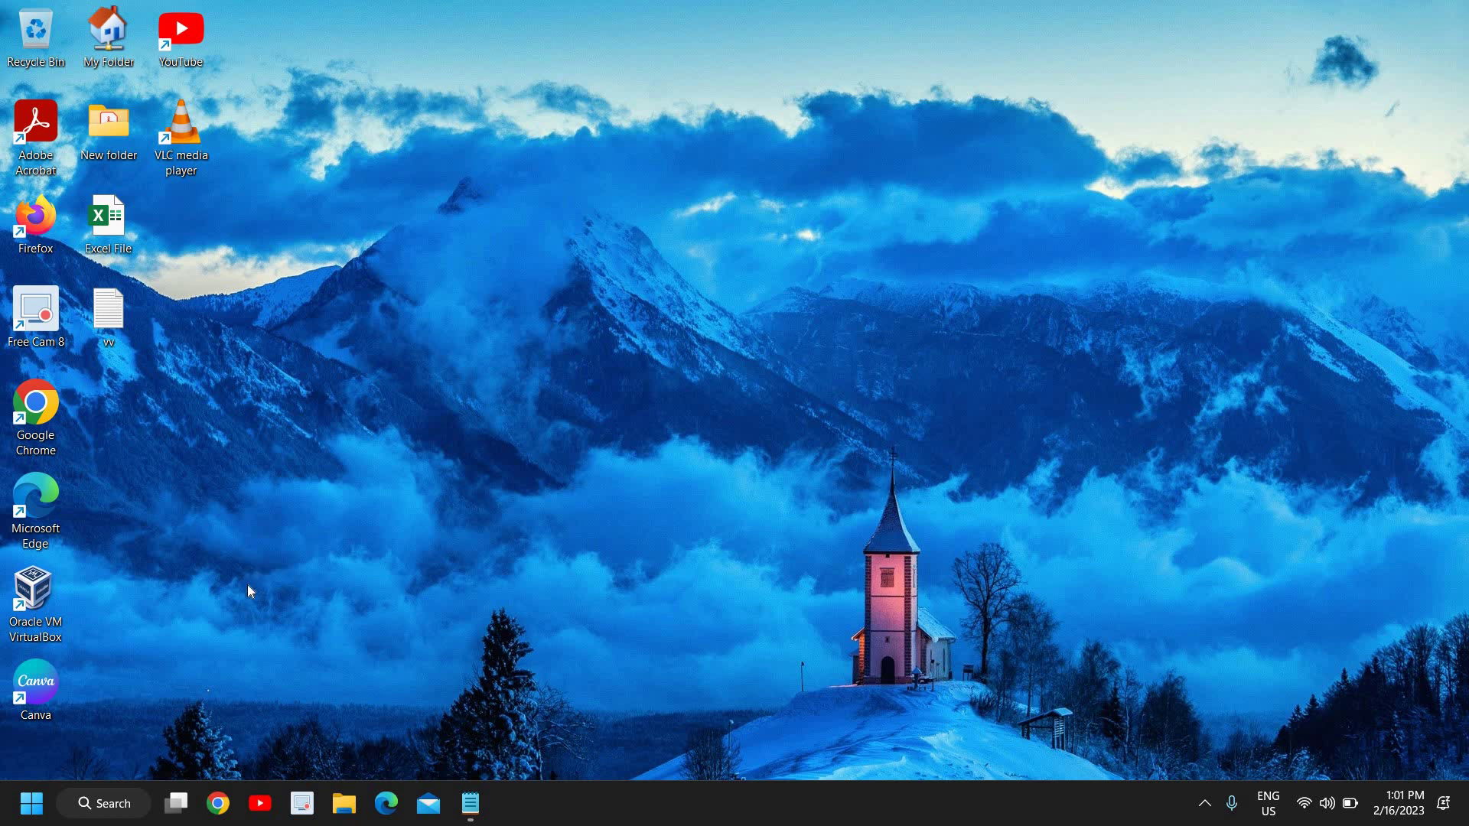
{"action": "right_click", "coordinate": [32, 804]}
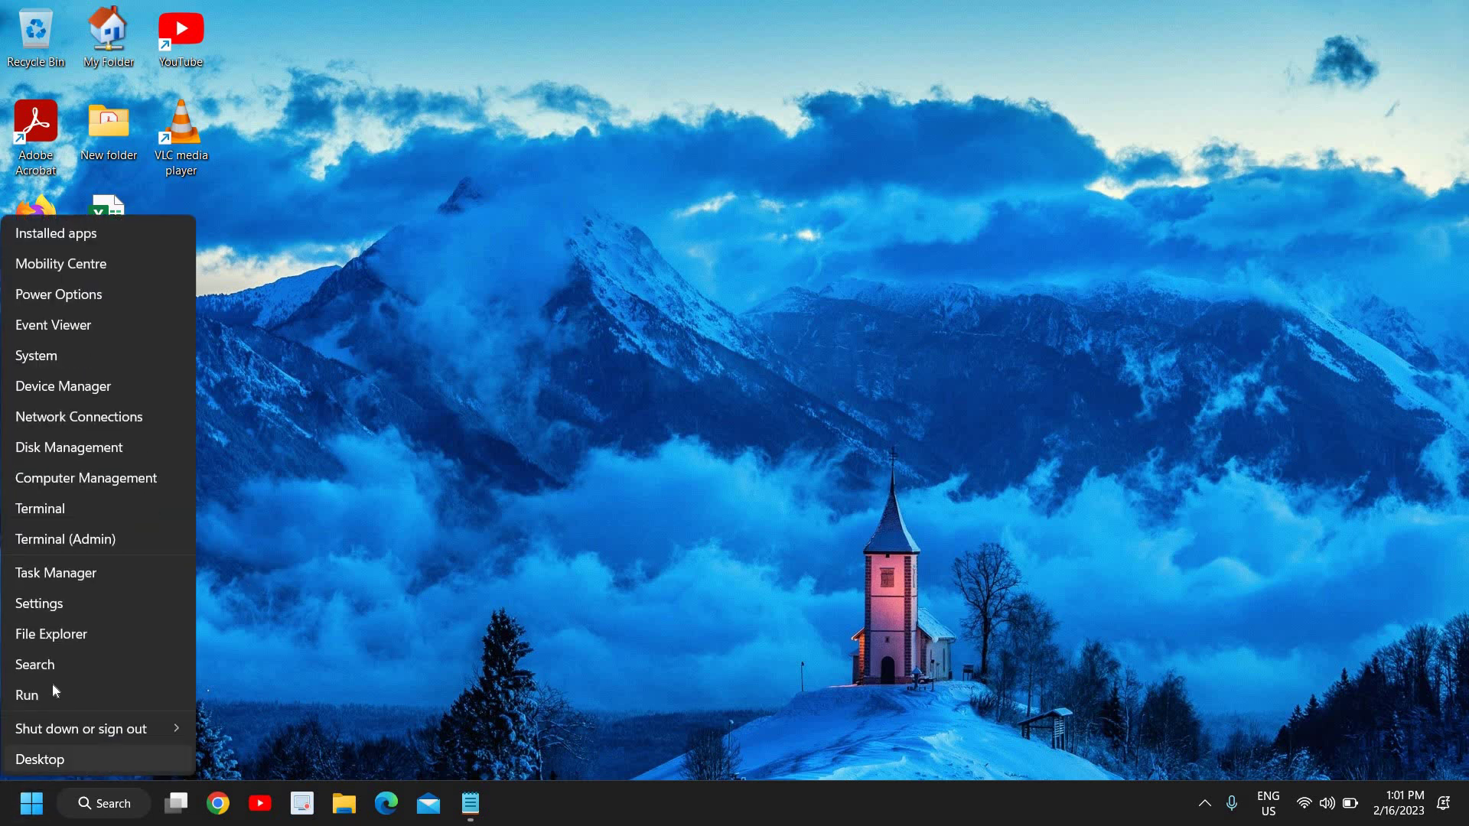
{"action": "left_click", "coordinate": [46, 612]}
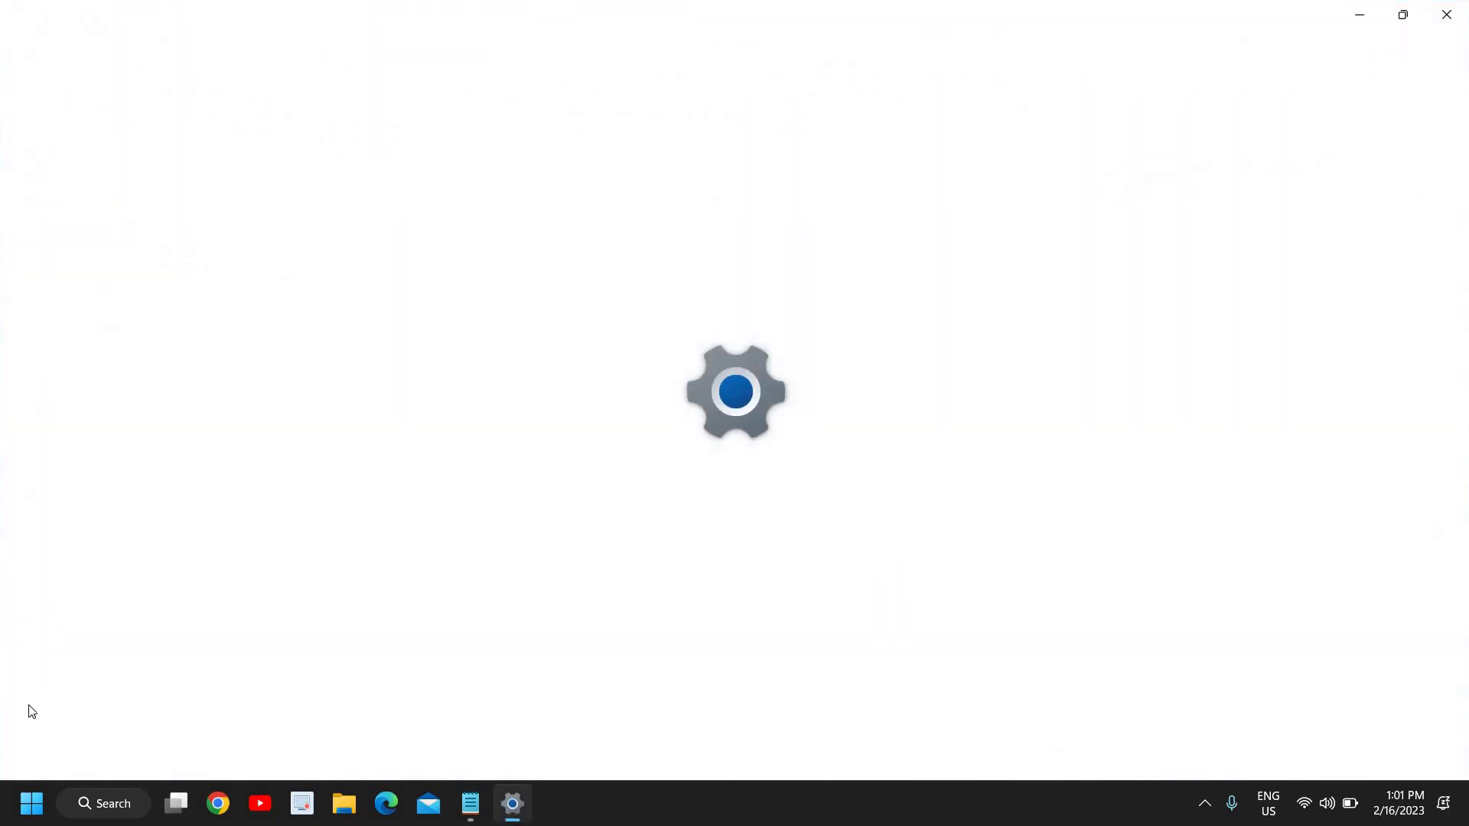
{"action": "left_click", "coordinate": [116, 600]}
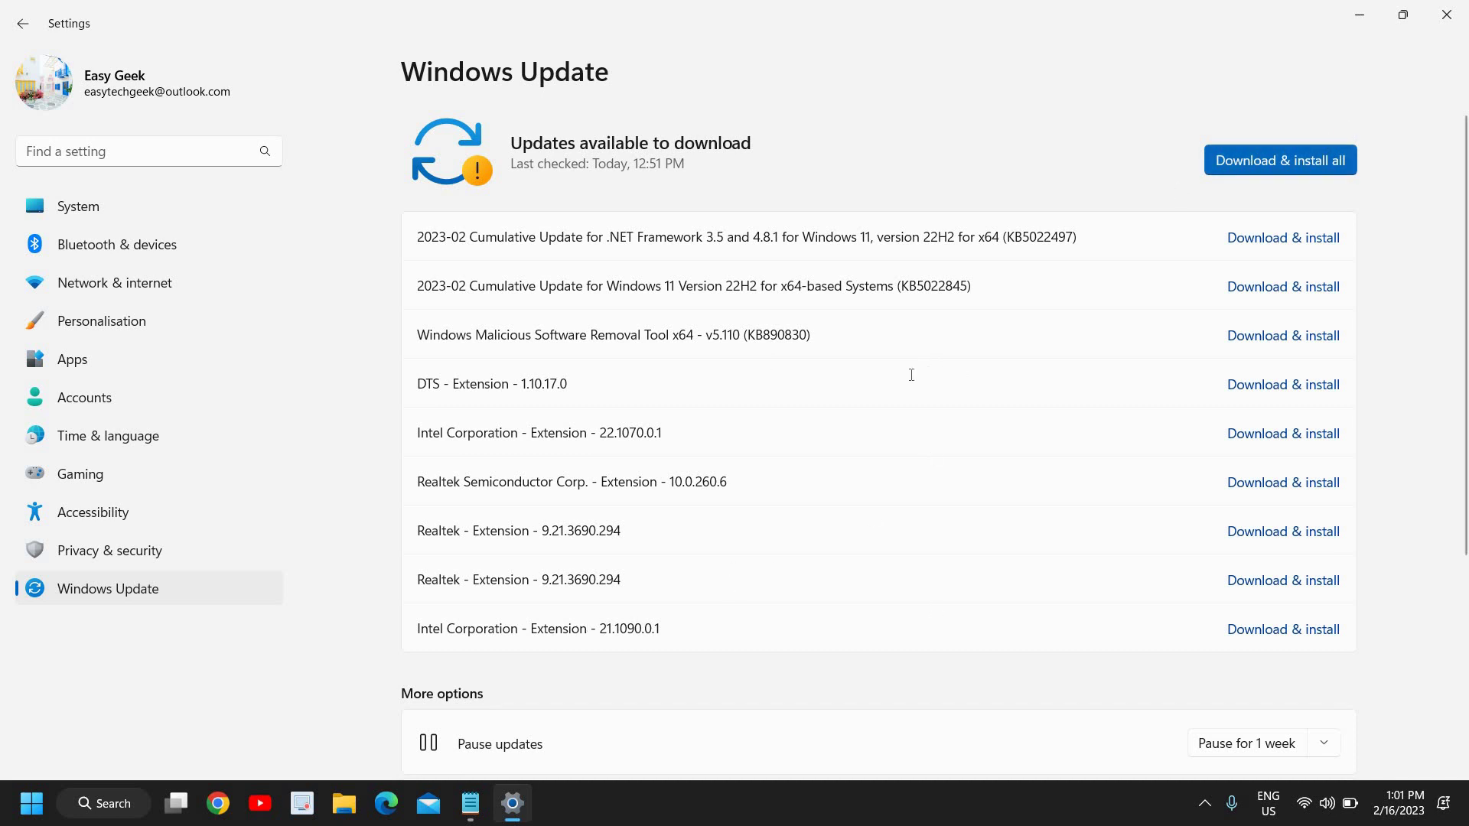
{"action": "left_click", "coordinate": [1454, 15]}
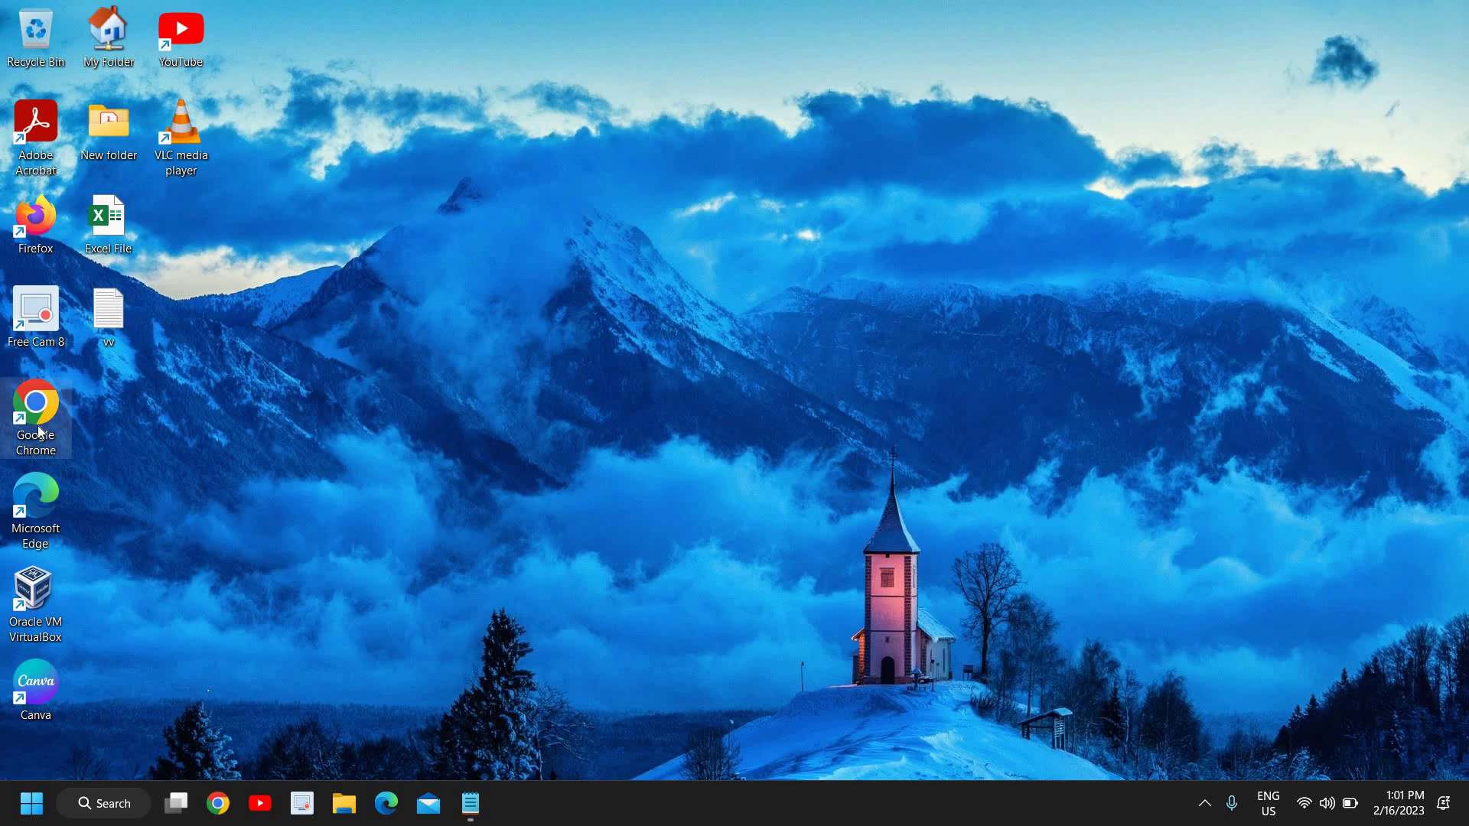
- Drag the Google Chrome shortcut into the second desktop column and dismiss its context menu unused
{"action": "left_click_drag", "start_coordinate": [43, 418], "coordinate": [120, 412]}
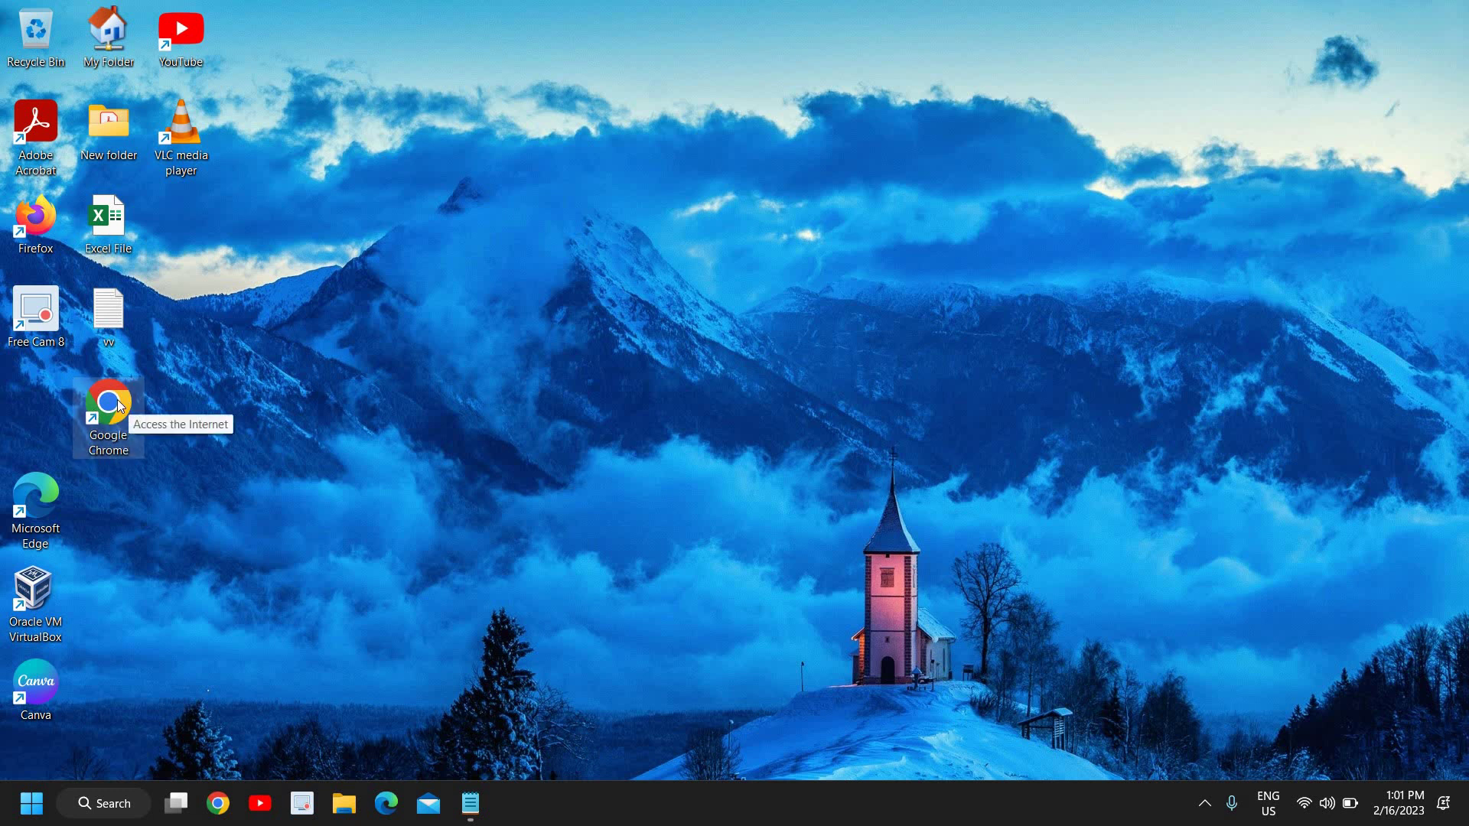
{"action": "right_click", "coordinate": [117, 400]}
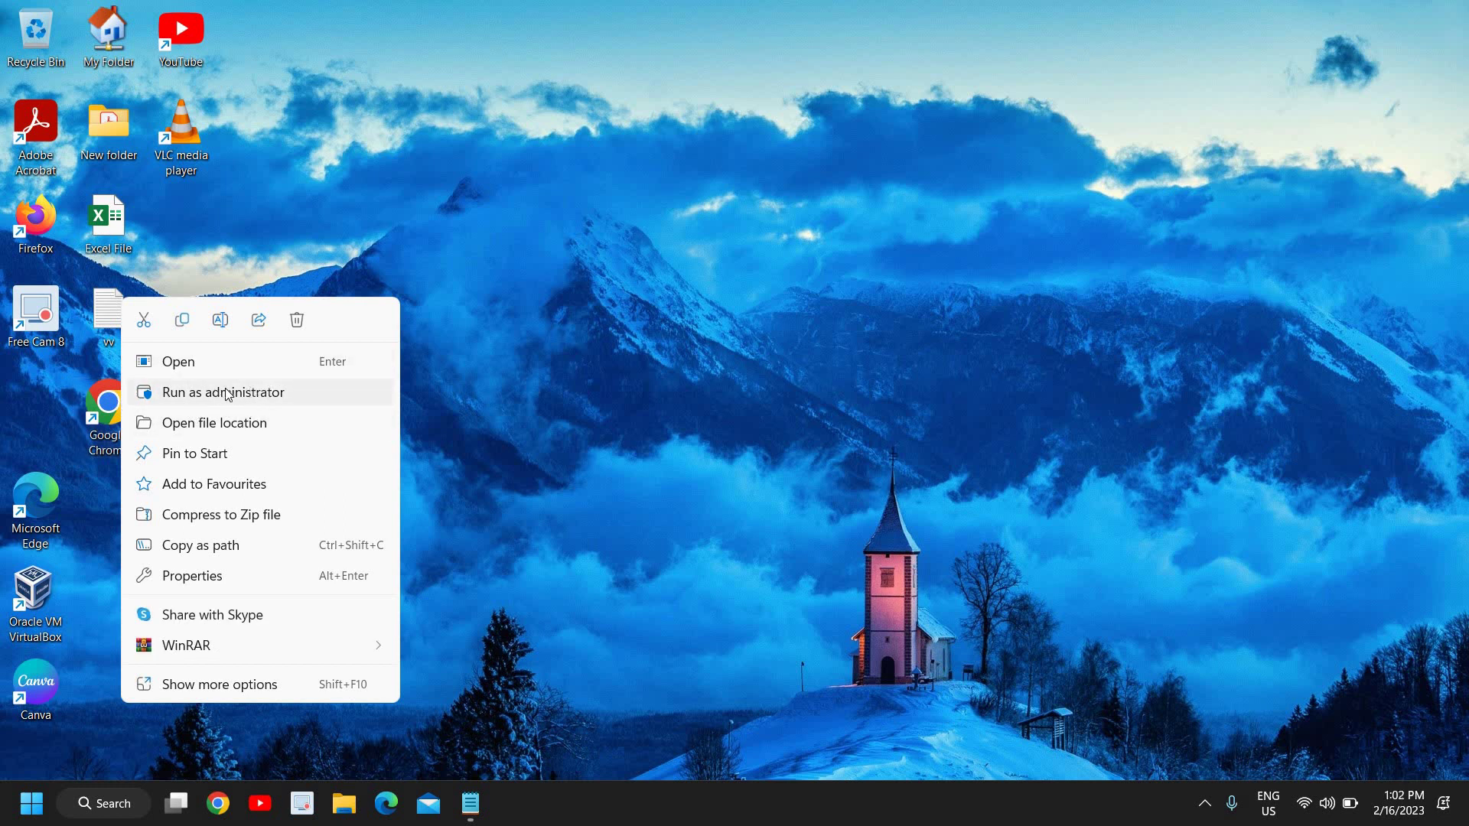
{"action": "left_click", "coordinate": [579, 327]}
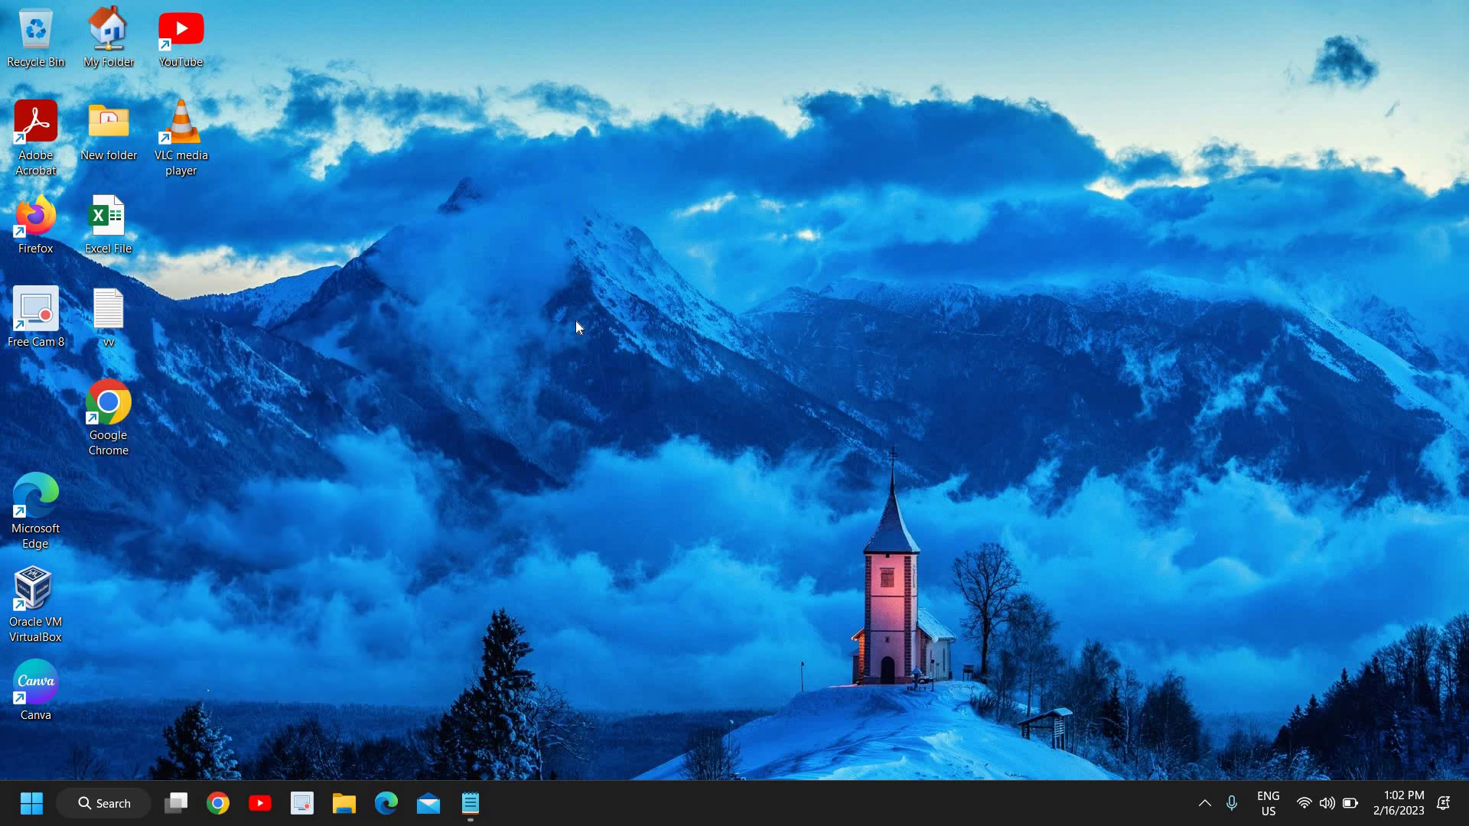
- Launch Command Prompt as administrator from a 'cmd' search and run sfc /scannow
{"action": "left_click", "coordinate": [100, 803]}
{"action": "type", "text": "cmd"}
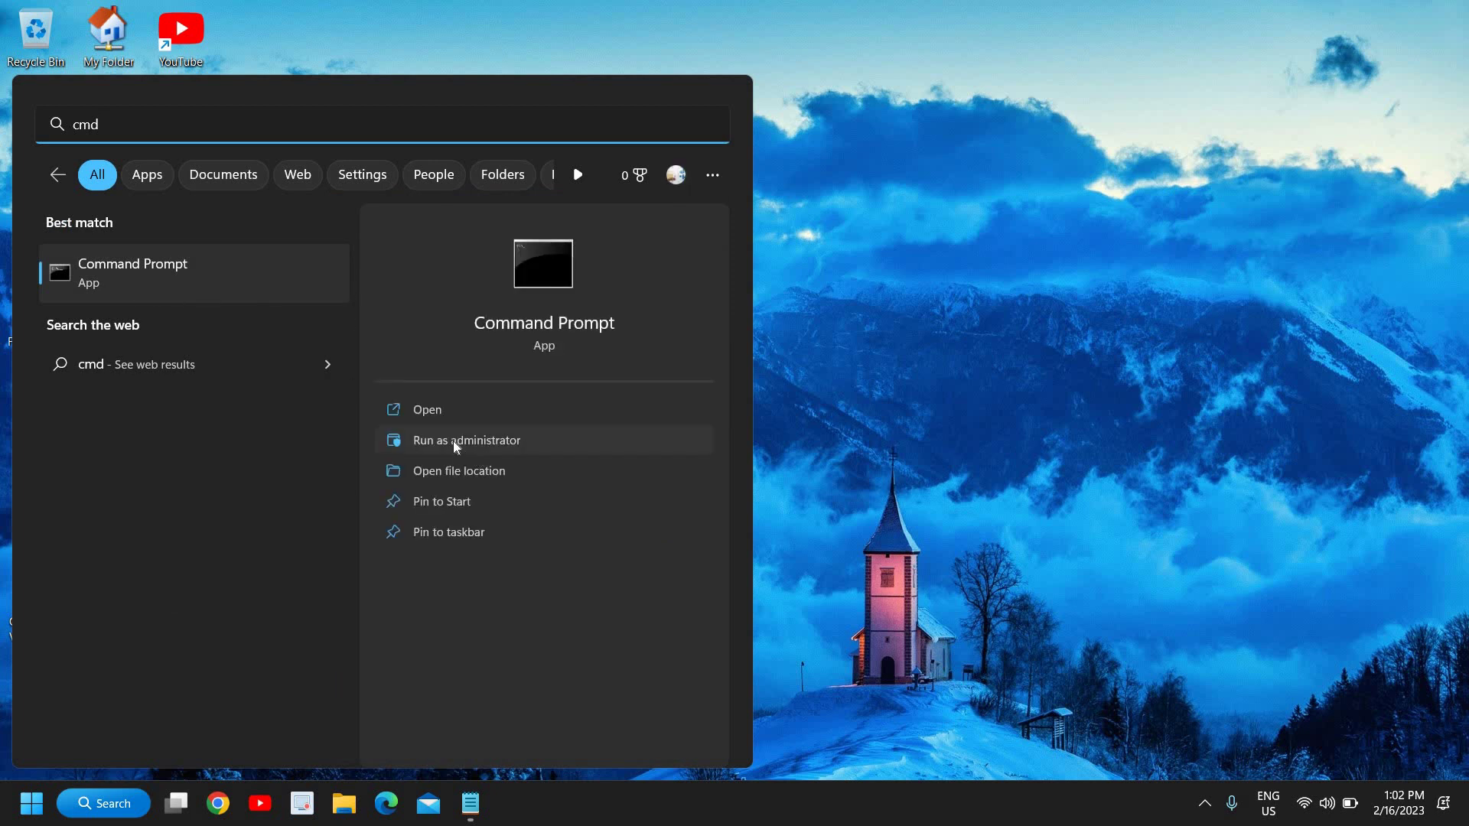
{"action": "left_click", "coordinate": [454, 442]}
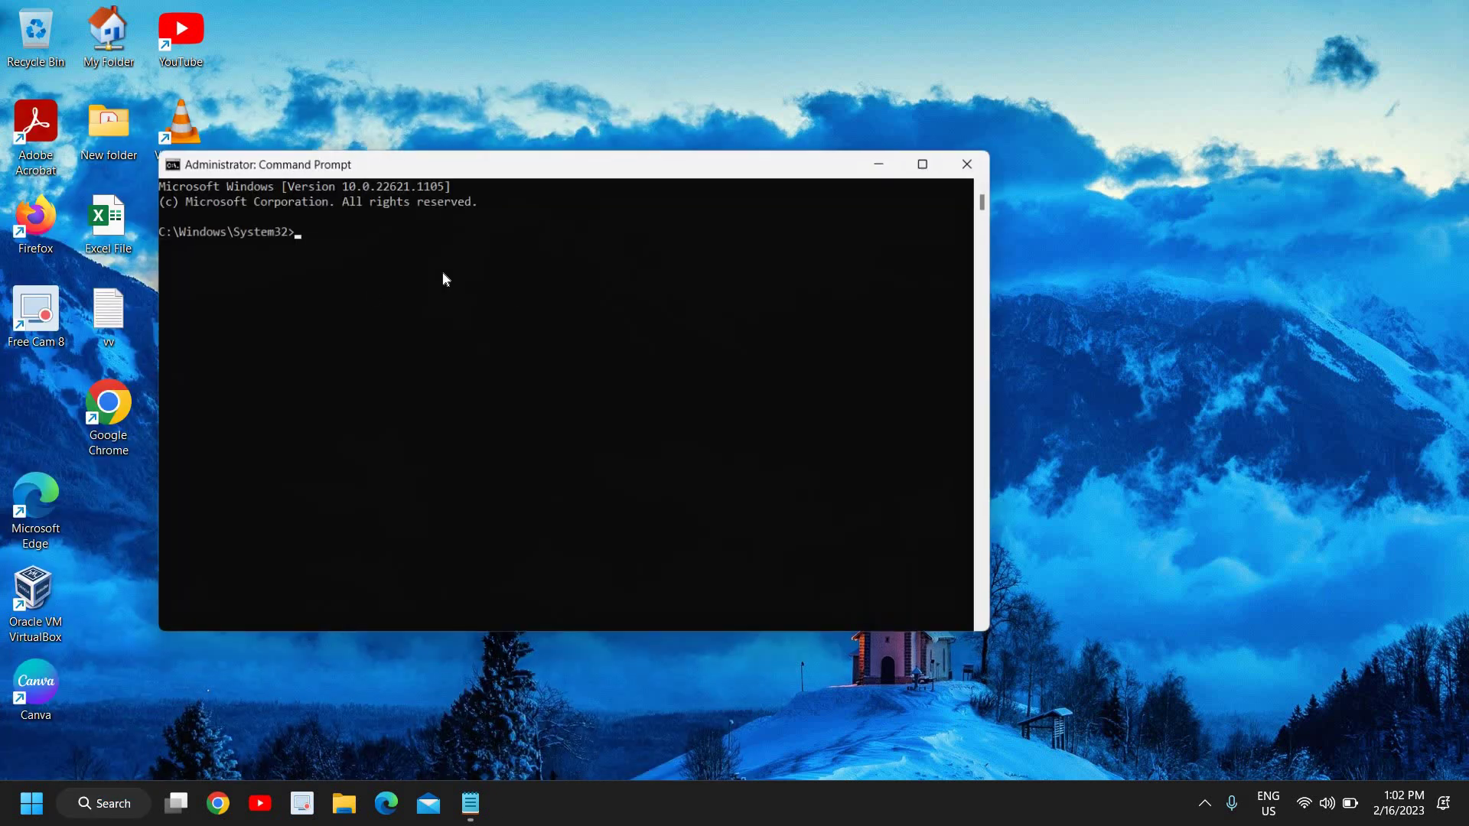
{"action": "type", "text": "sfc"}
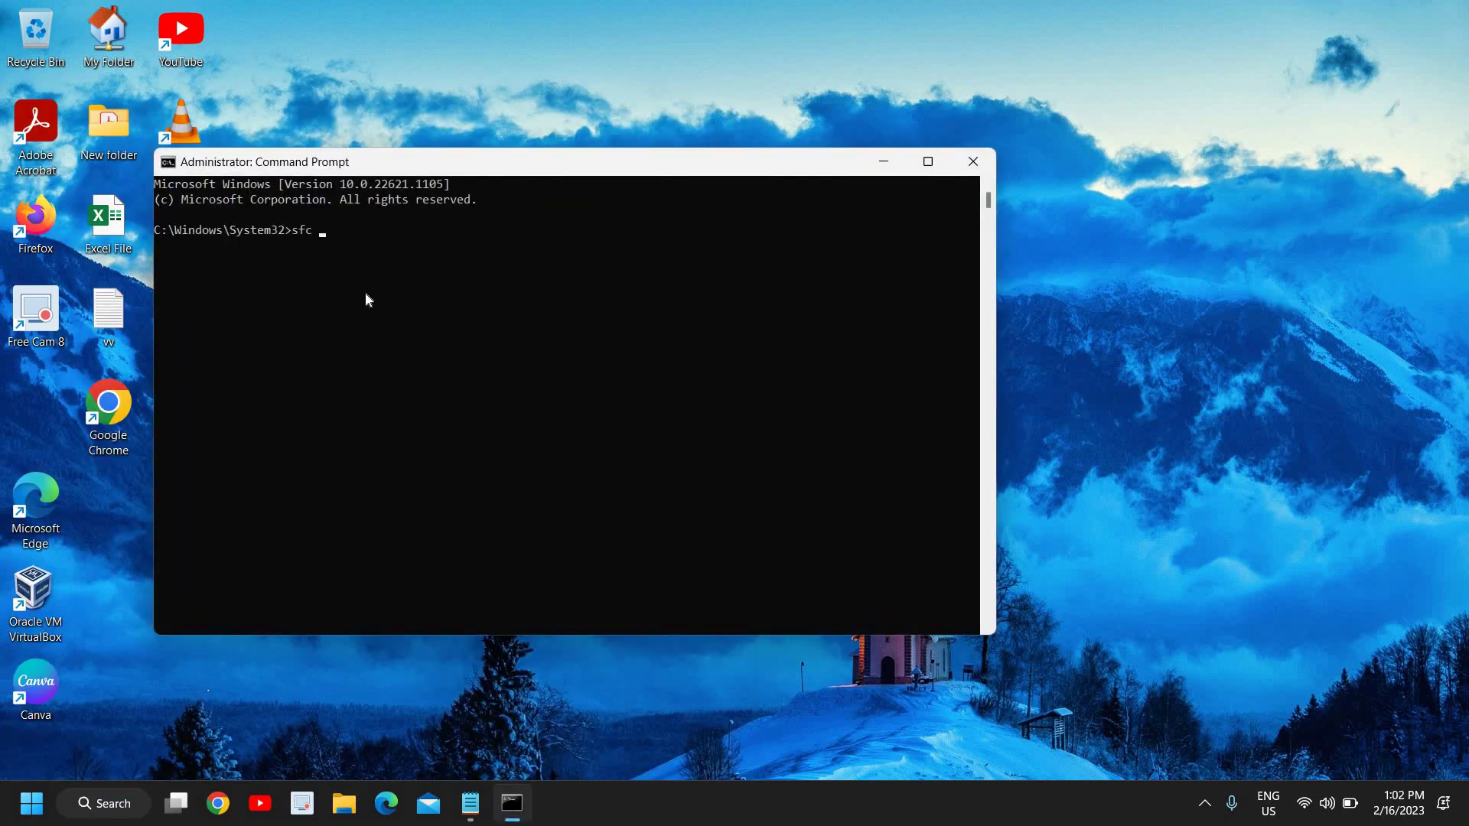
{"action": "type", "text": " /scannow"}
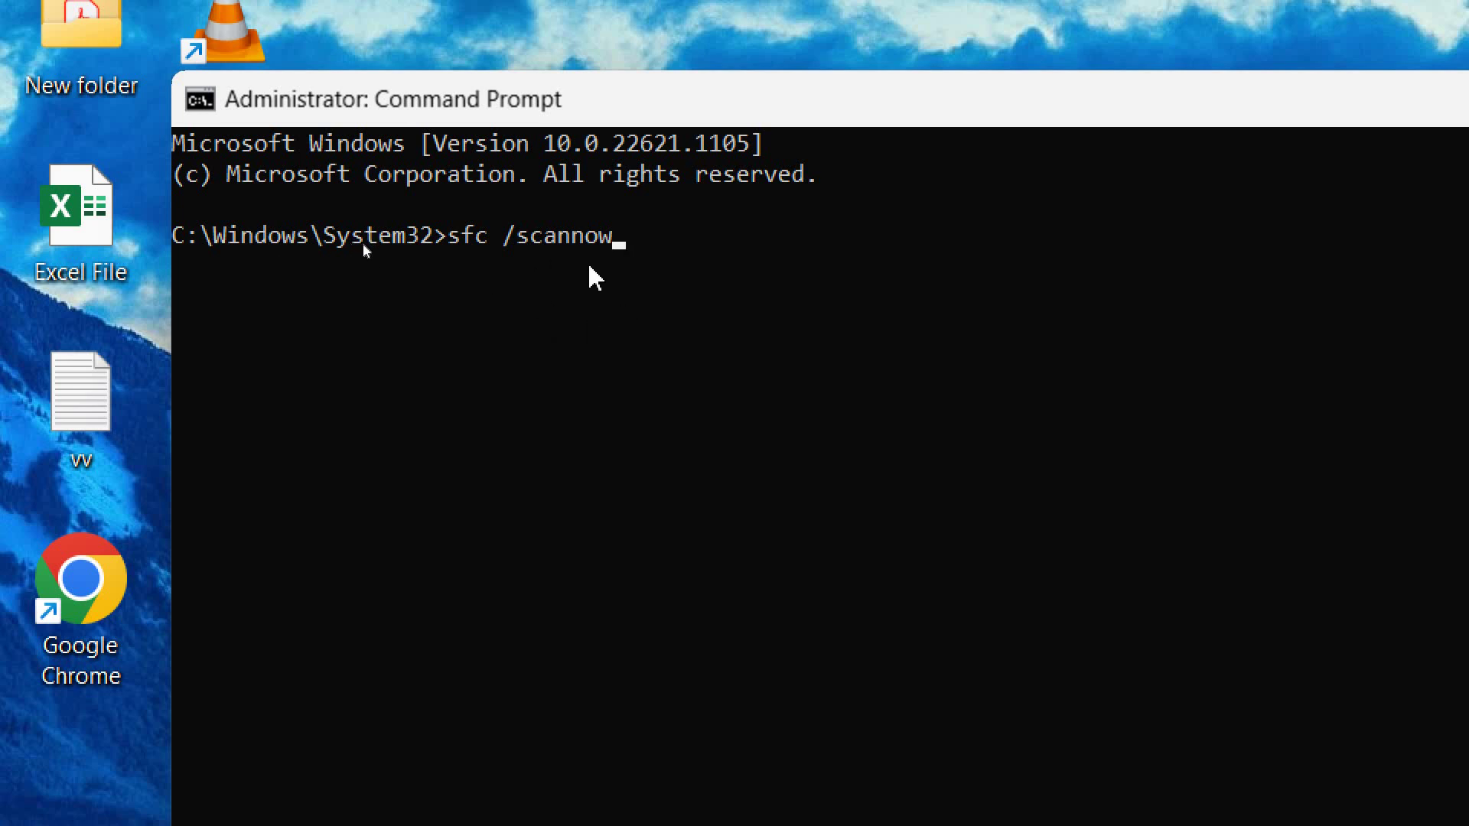
{"action": "key", "text": "Return"}
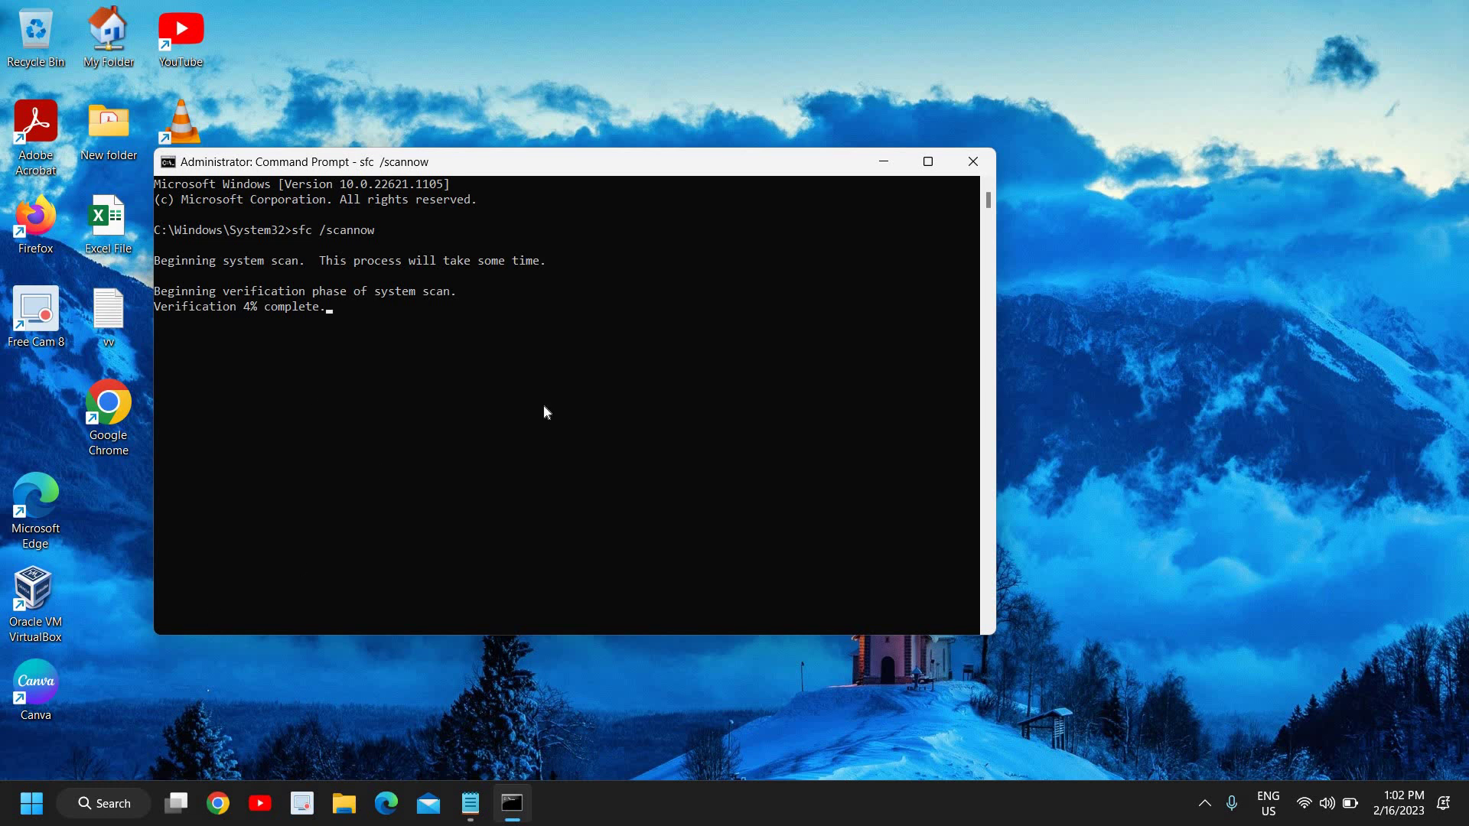
- Close the Command Prompt window, then dismiss the Google Chrome shortcut menu without choosing anything
{"action": "left_click", "coordinate": [970, 161]}
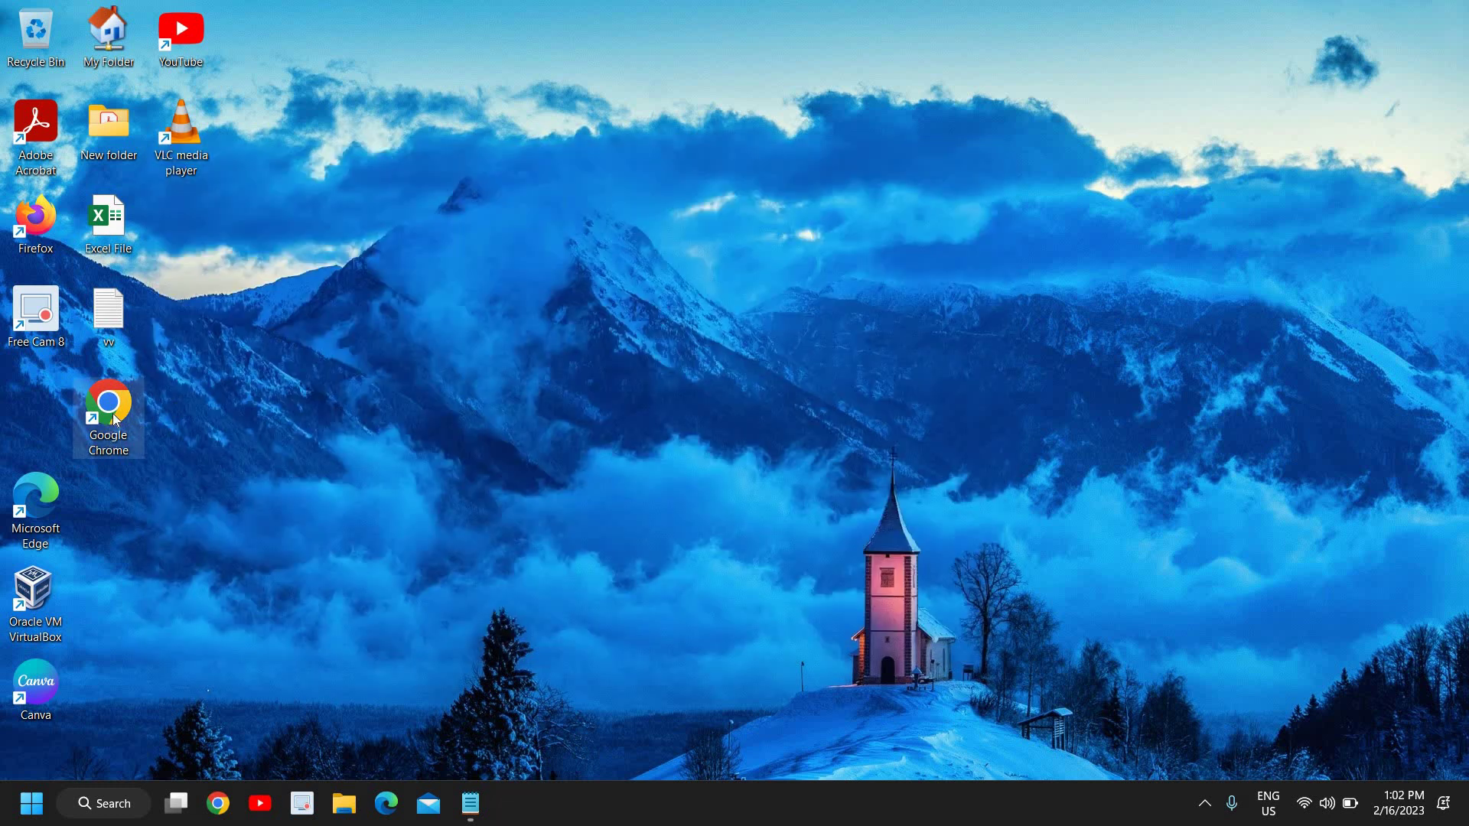
{"action": "right_click", "coordinate": [116, 420]}
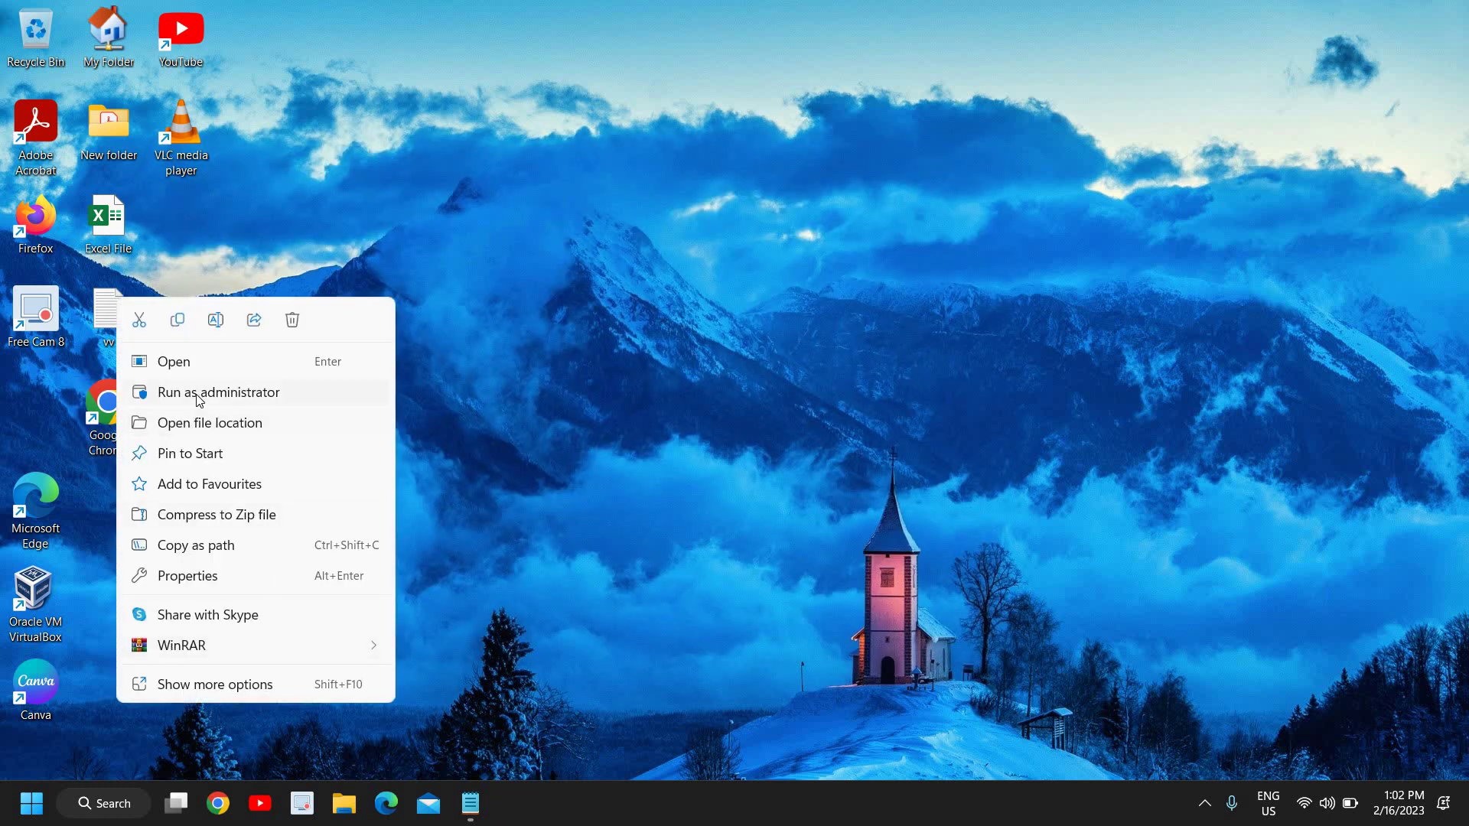
{"action": "left_click", "coordinate": [590, 358]}
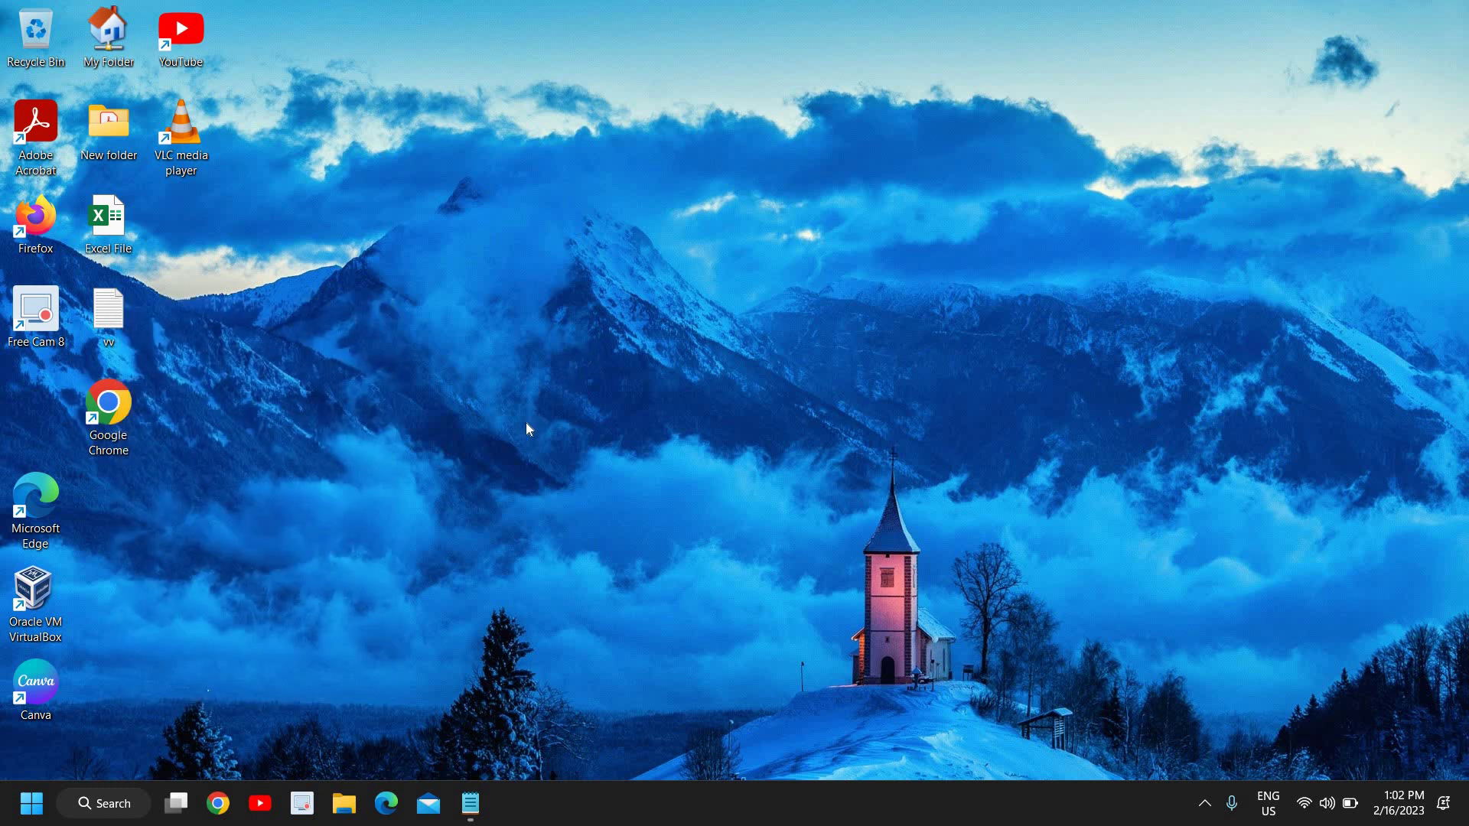